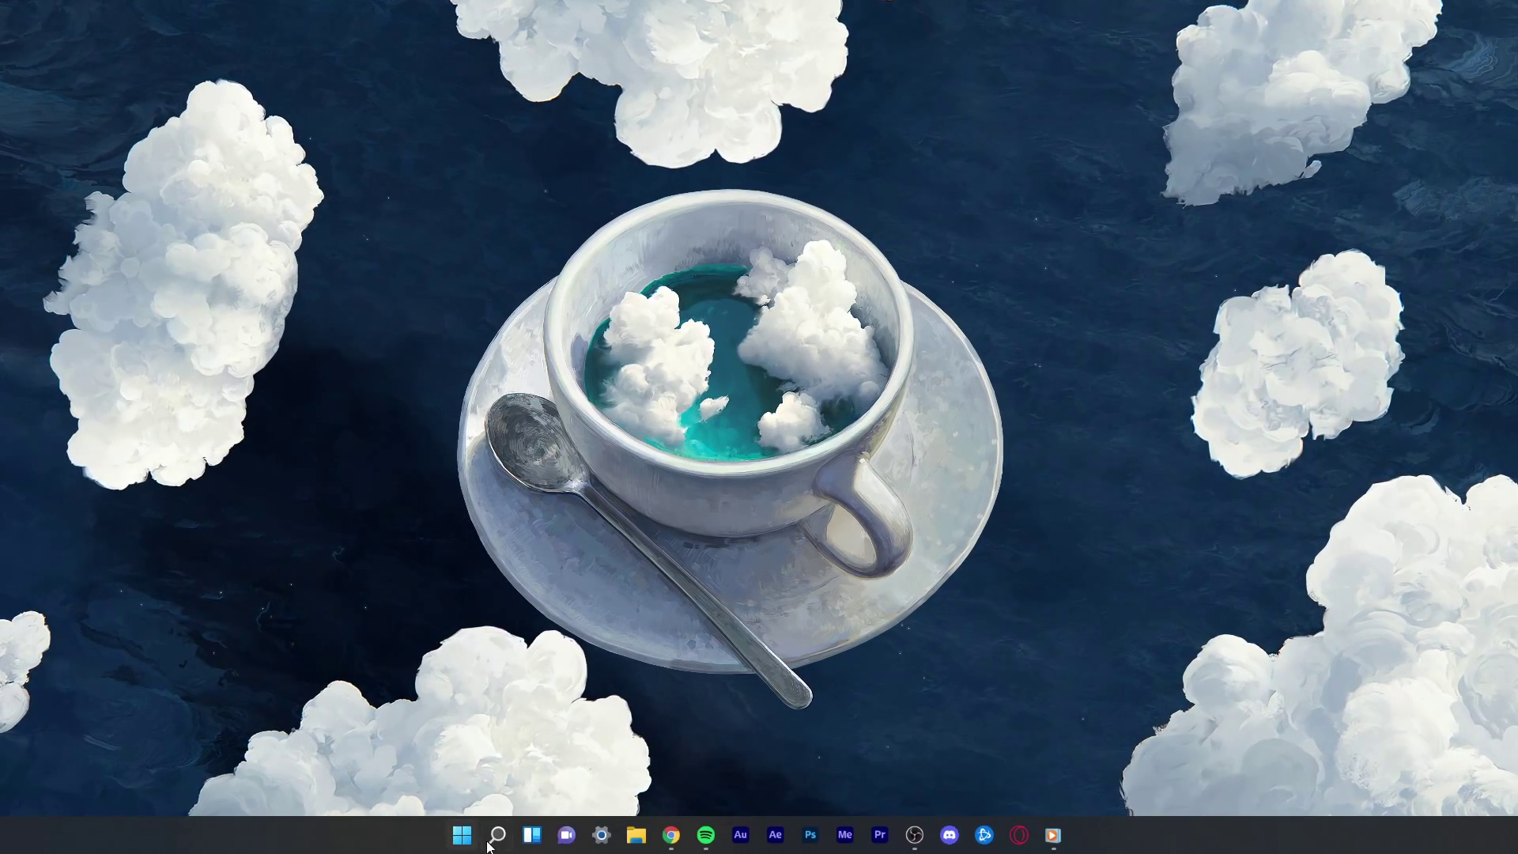
Launch Chrome from the taskbar onto the Google homepage
{"action": "left_click", "coordinate": [671, 836]}
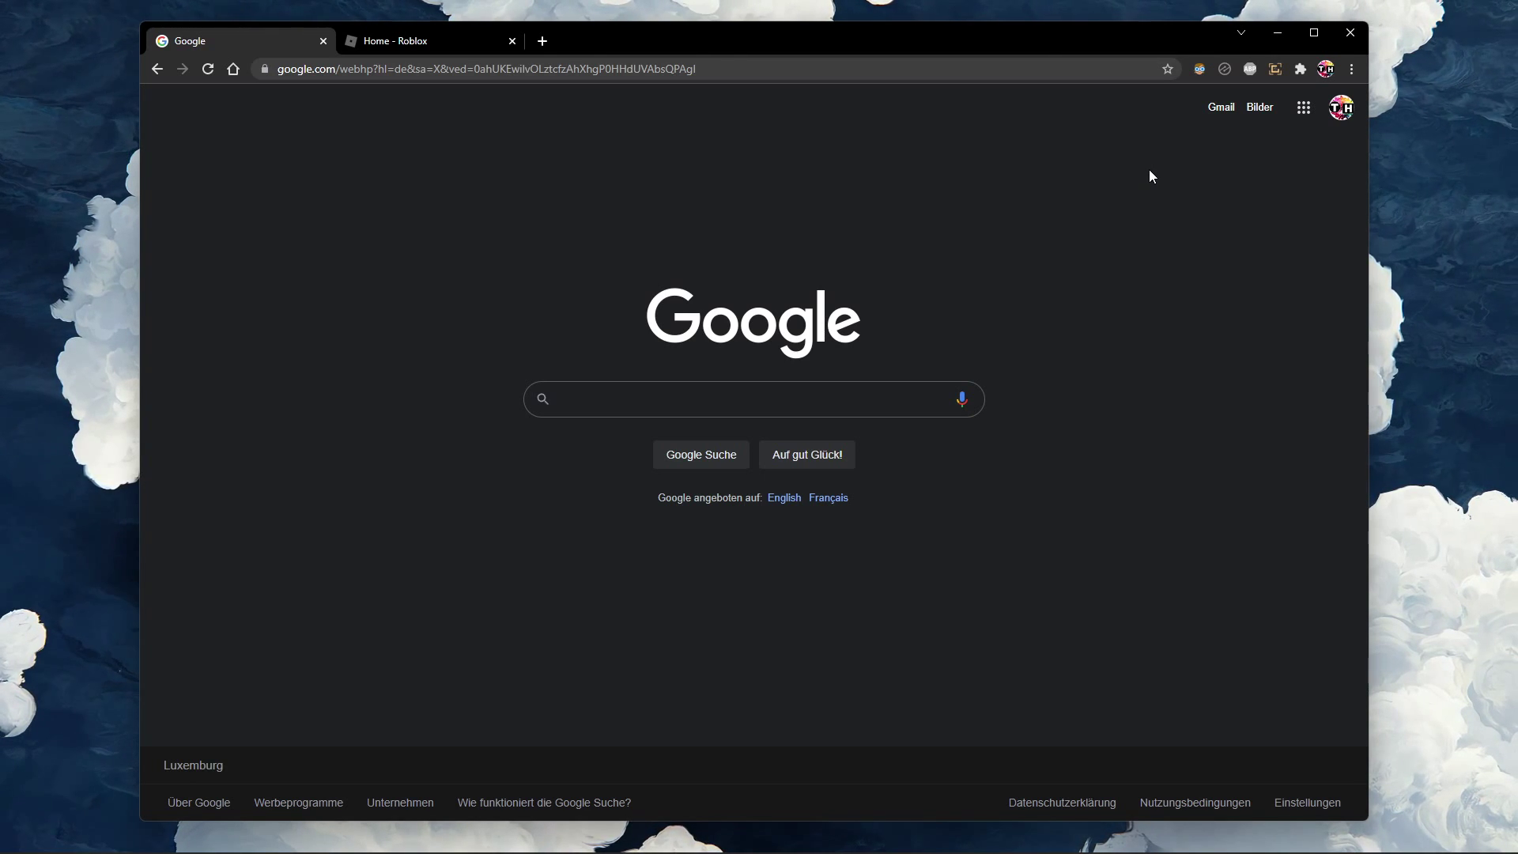
Reach Chrome's Clear browsing data dialog through the menu and Settings
{"action": "left_click", "coordinate": [1352, 69]}
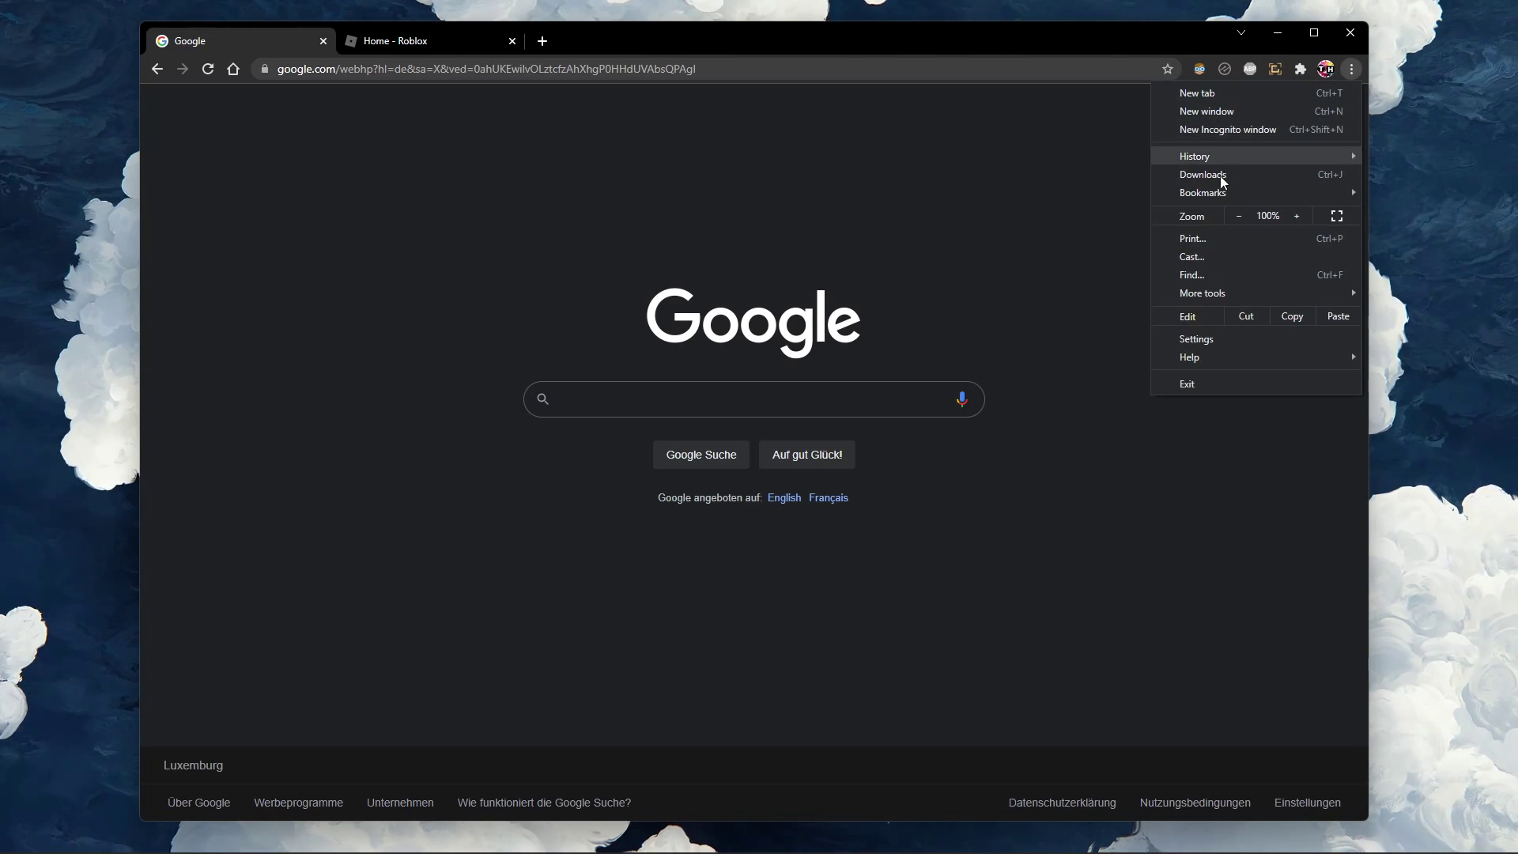
{"action": "left_click", "coordinate": [1198, 338]}
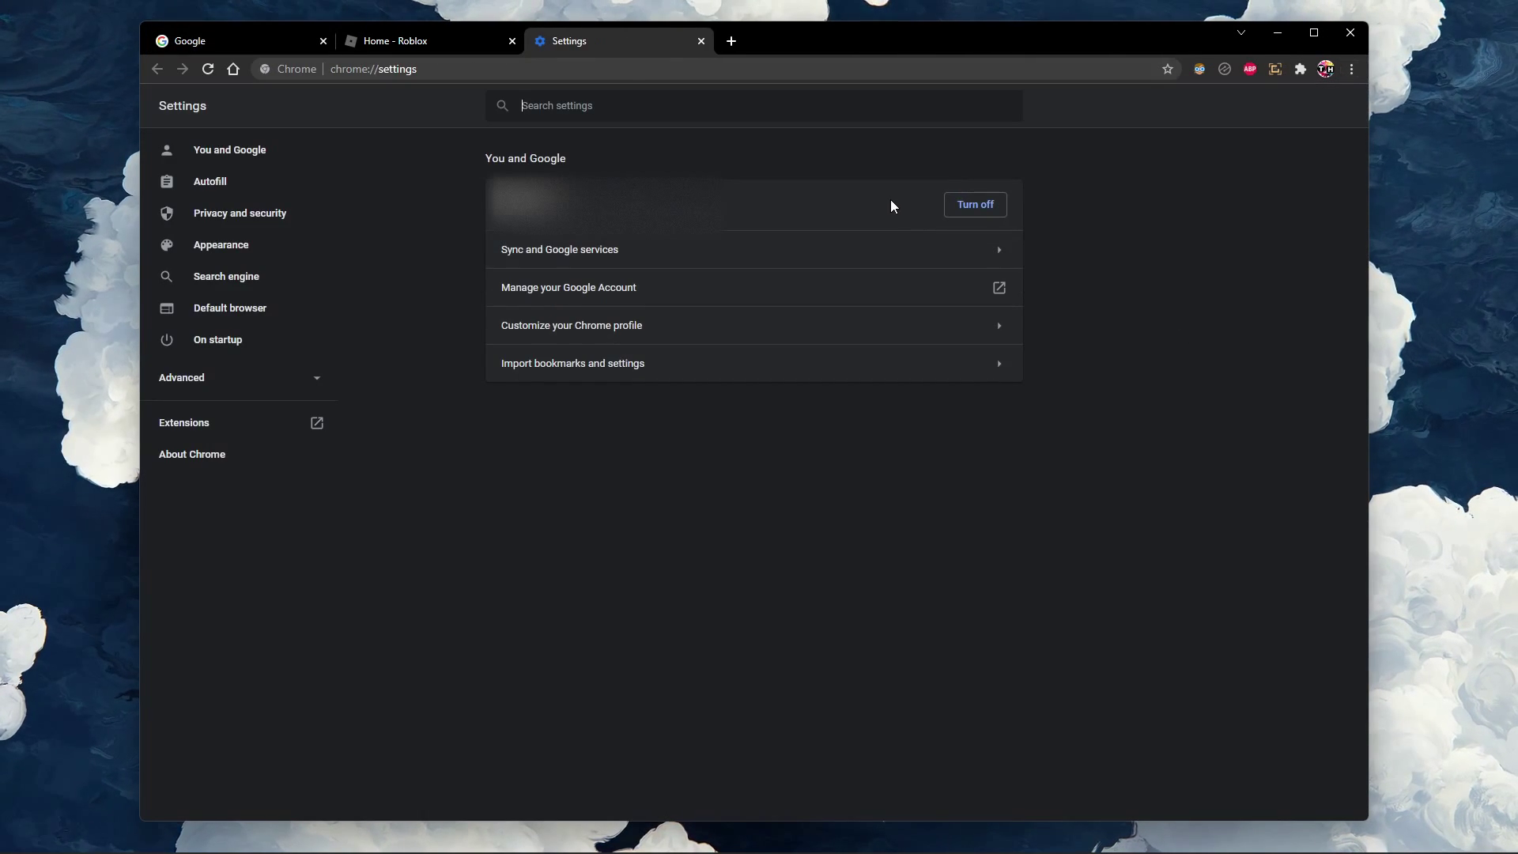
{"action": "type", "text": "cookies"}
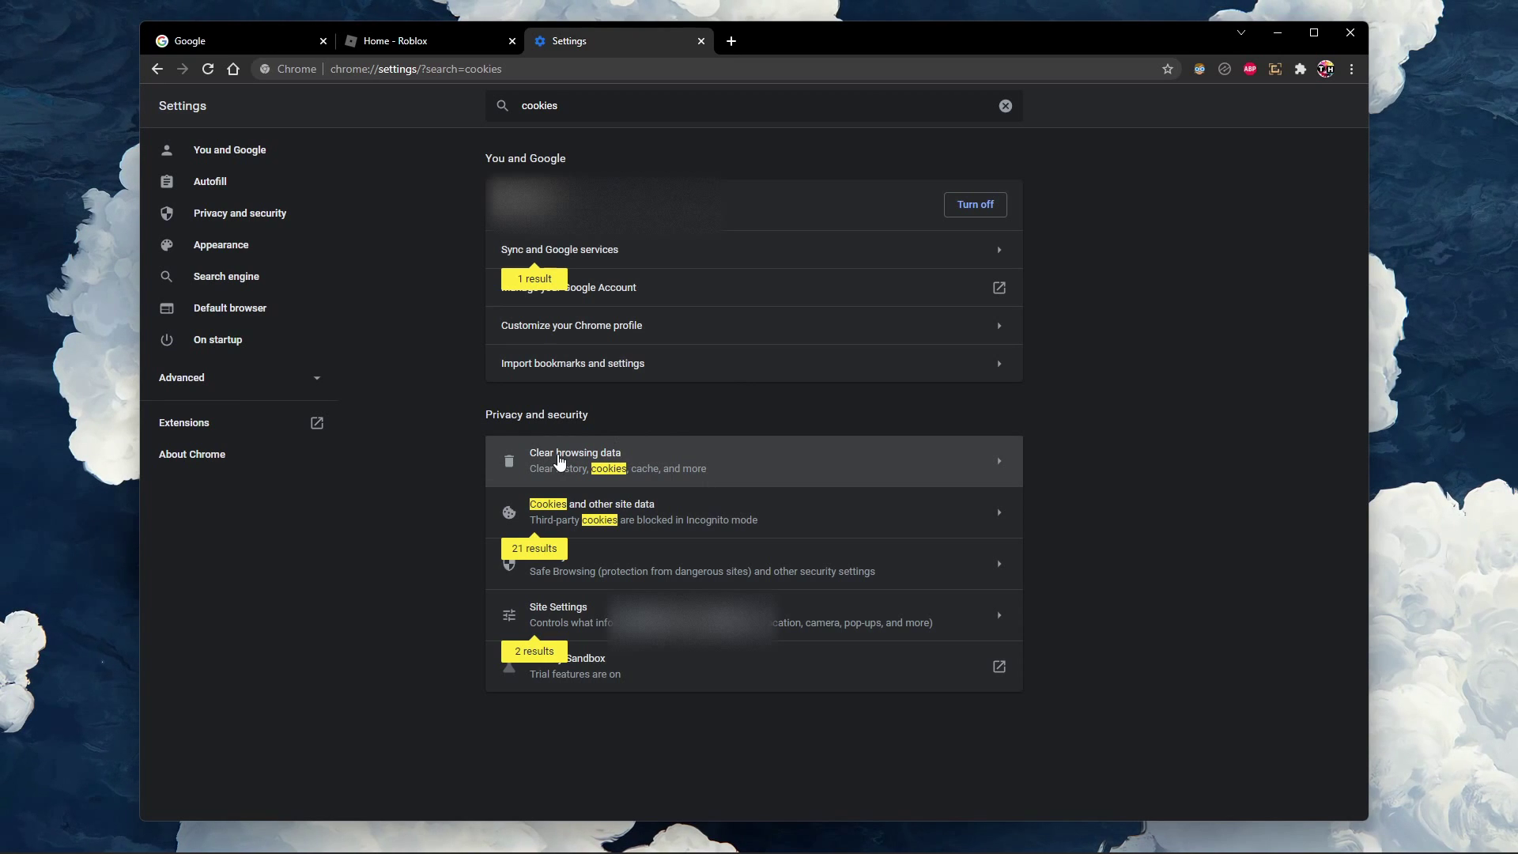
{"action": "left_click", "coordinate": [561, 462]}
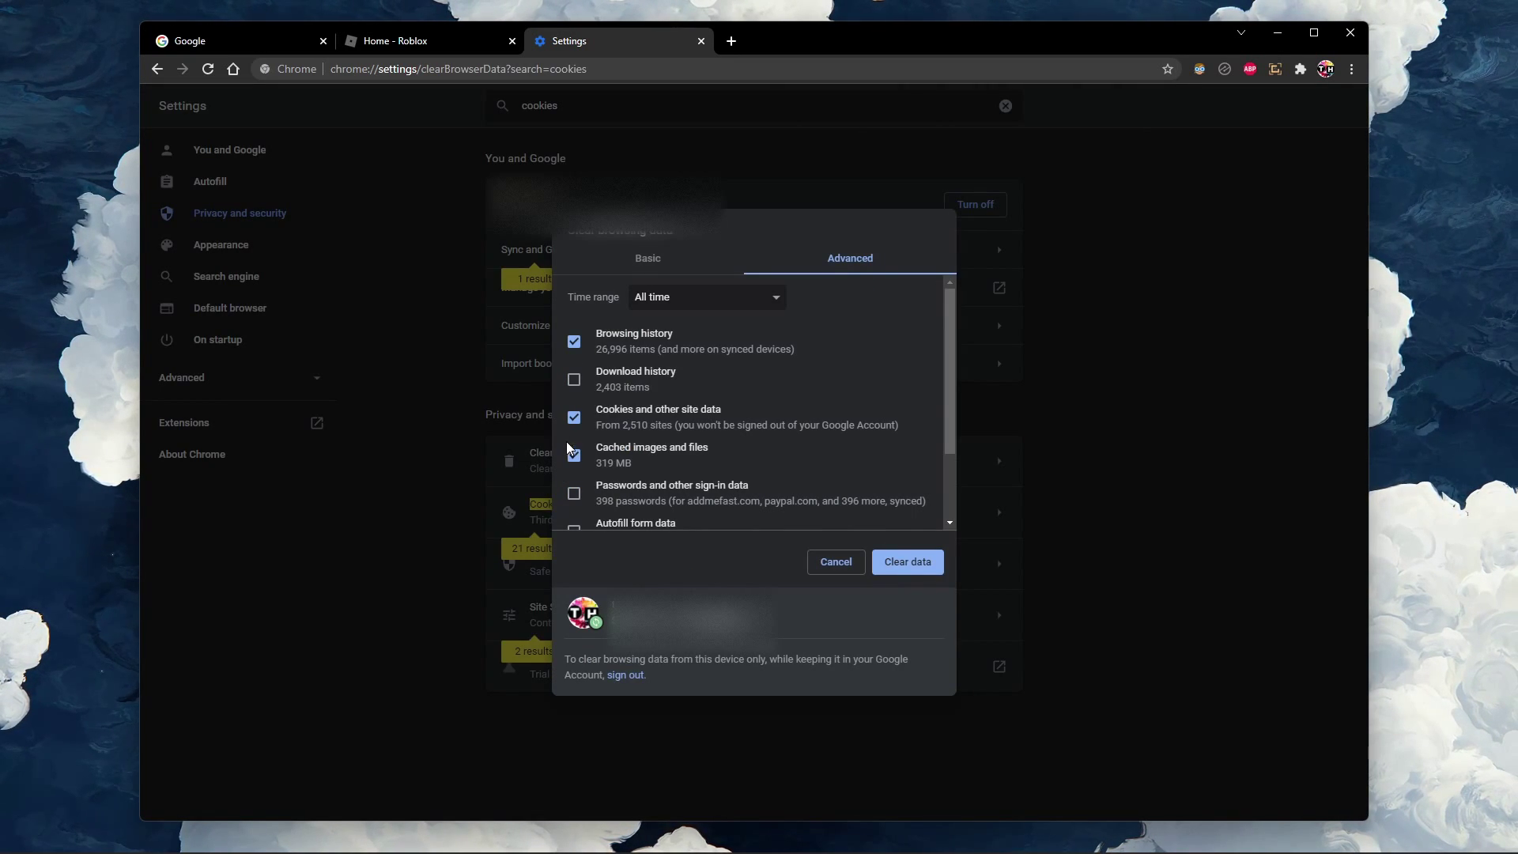
Clear history, cookies and cached files for the Last 7 days from the Advanced options
{"action": "left_click", "coordinate": [767, 304]}
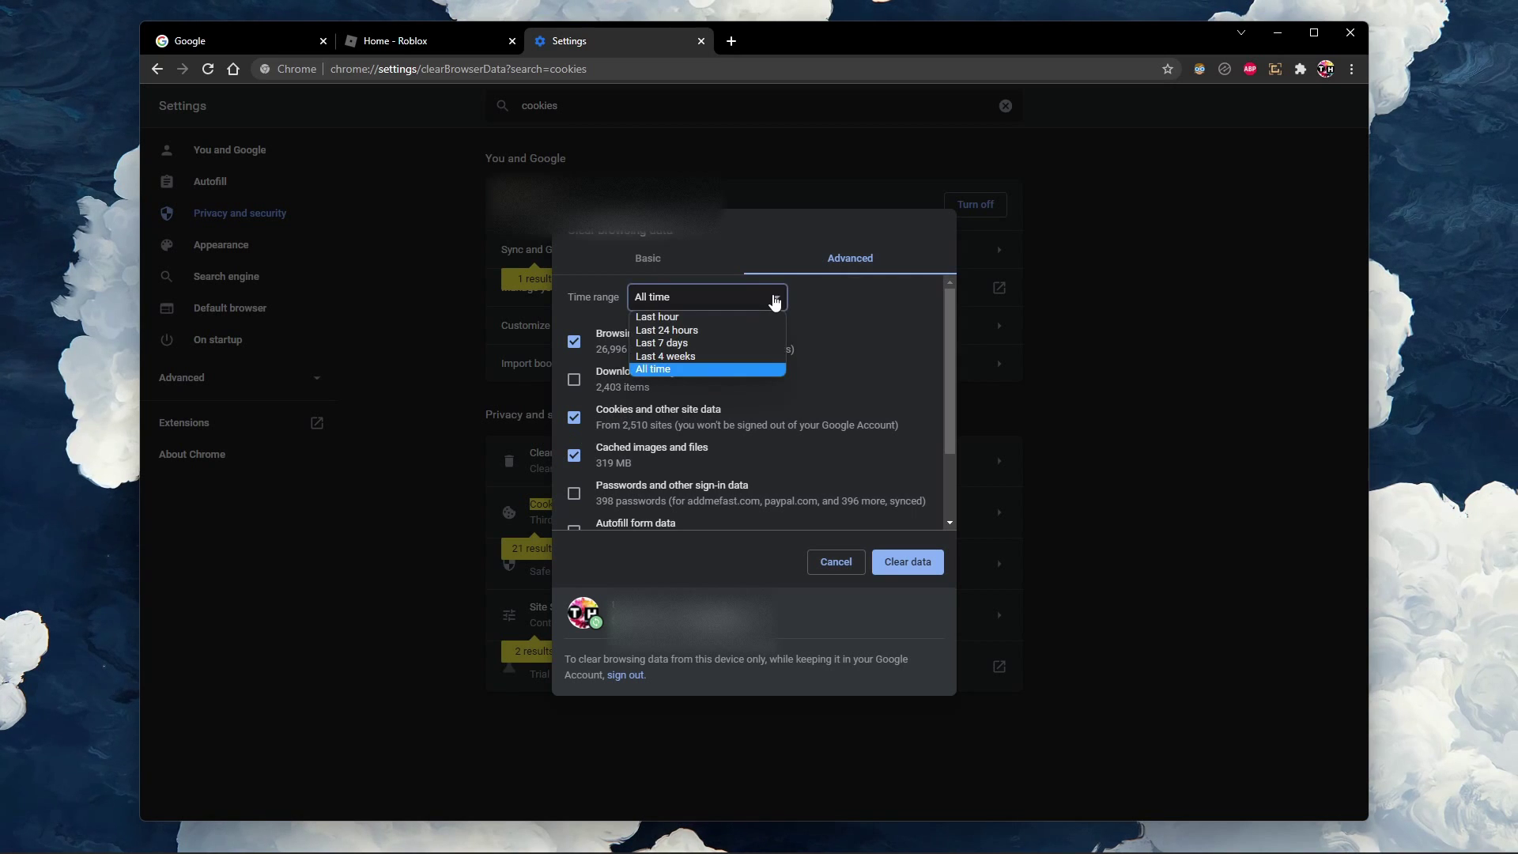
{"action": "left_click", "coordinate": [732, 342]}
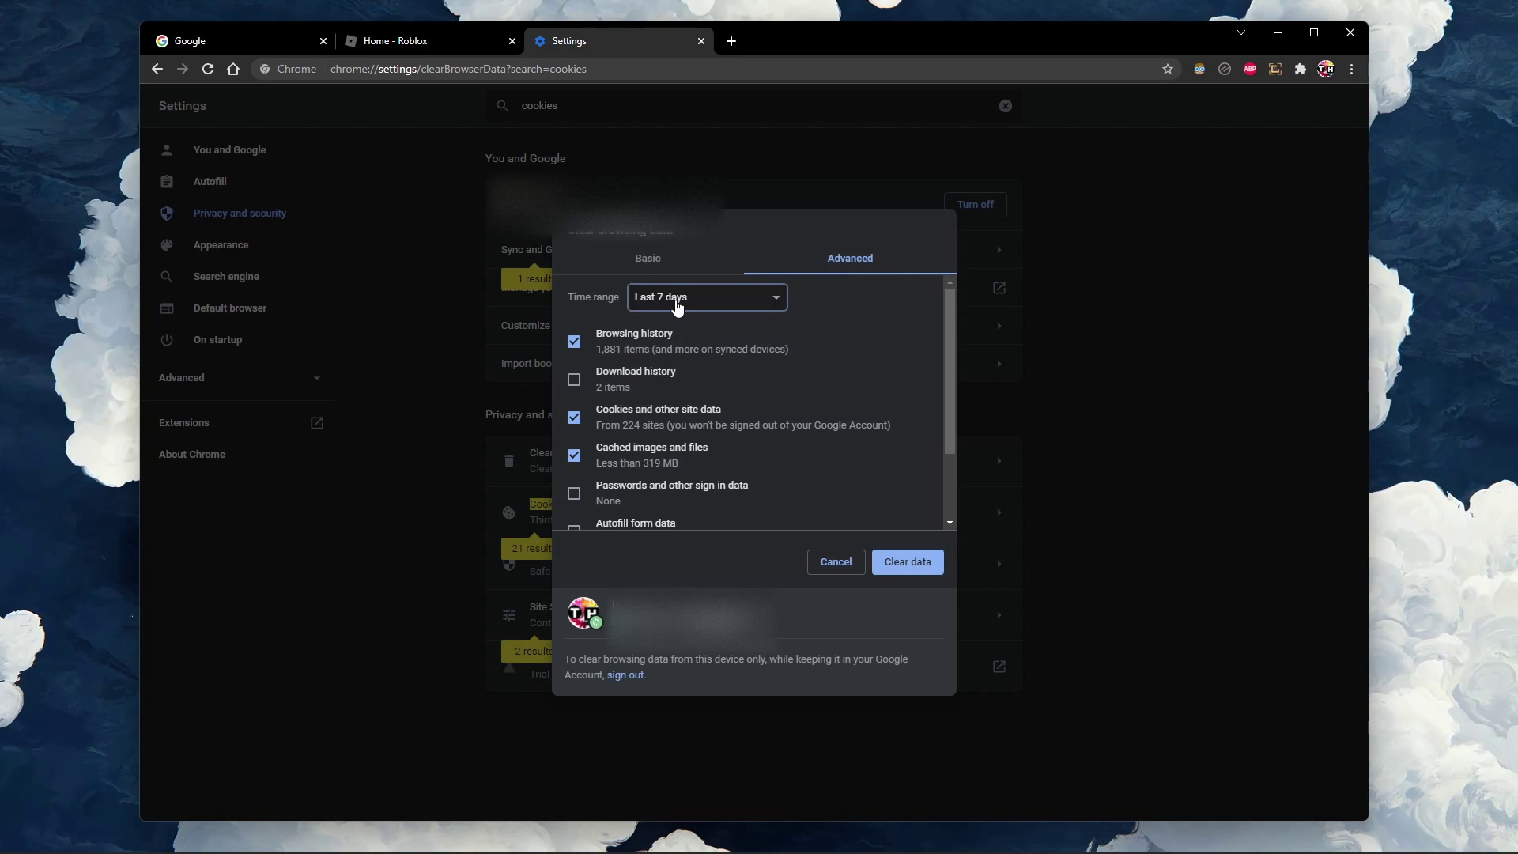
{"action": "left_click", "coordinate": [677, 306]}
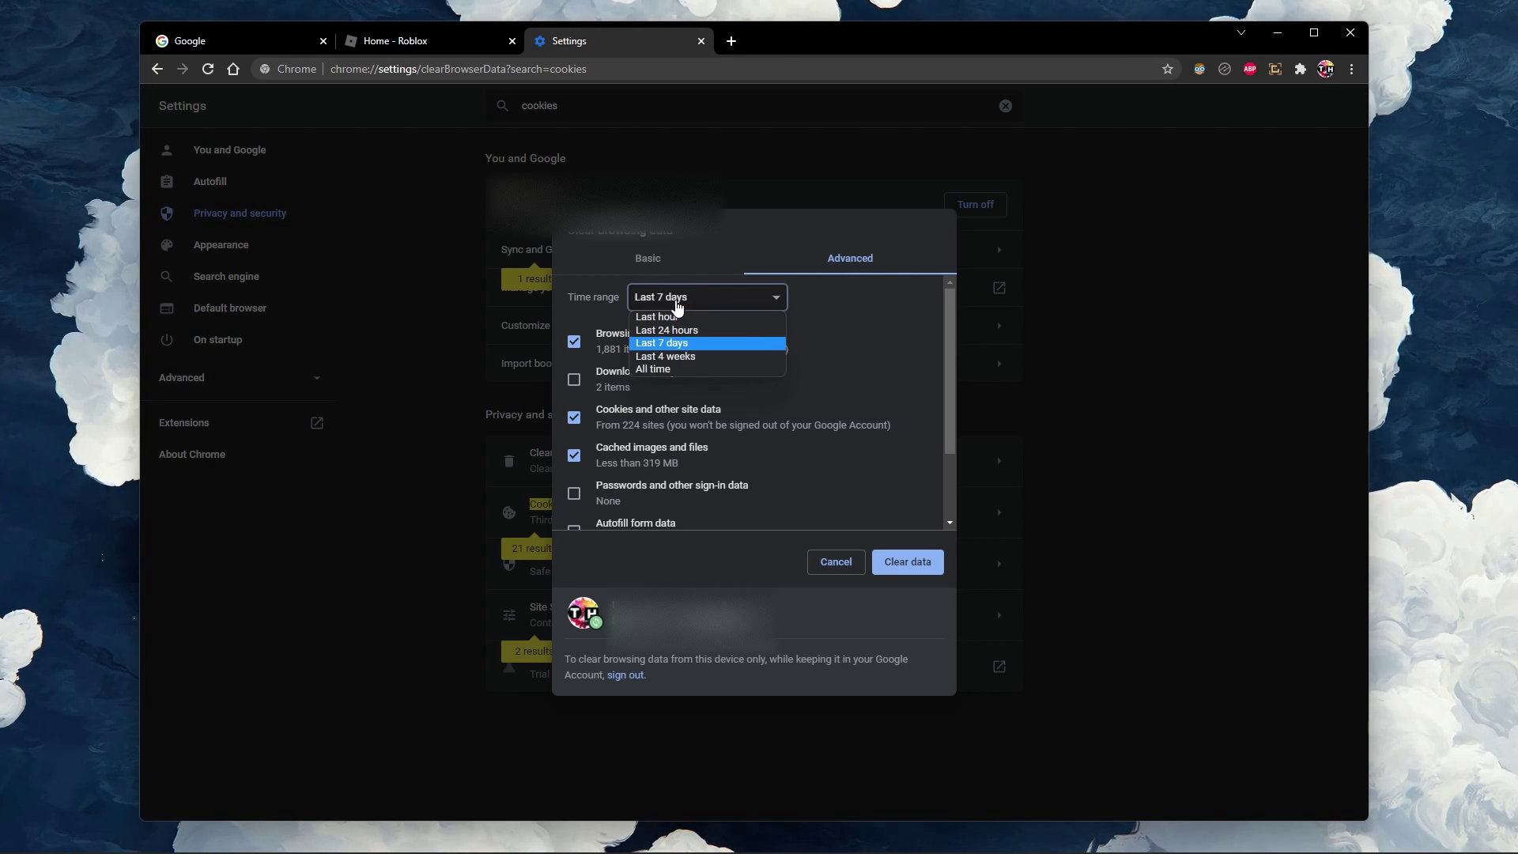
{"action": "left_click", "coordinate": [672, 345]}
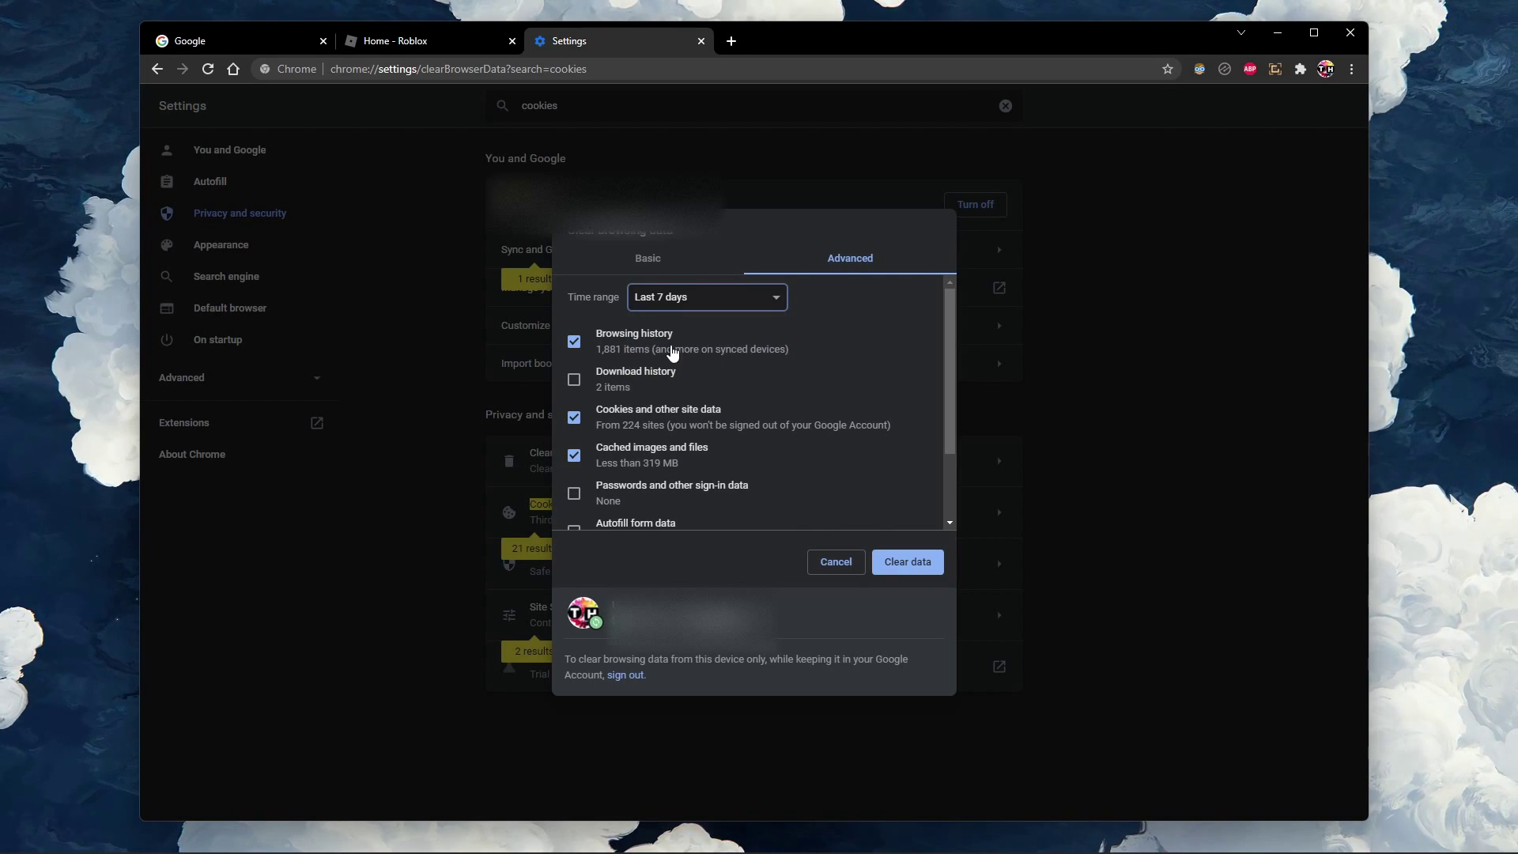
{"action": "left_click", "coordinate": [655, 262]}
{"action": "left_click", "coordinate": [835, 263]}
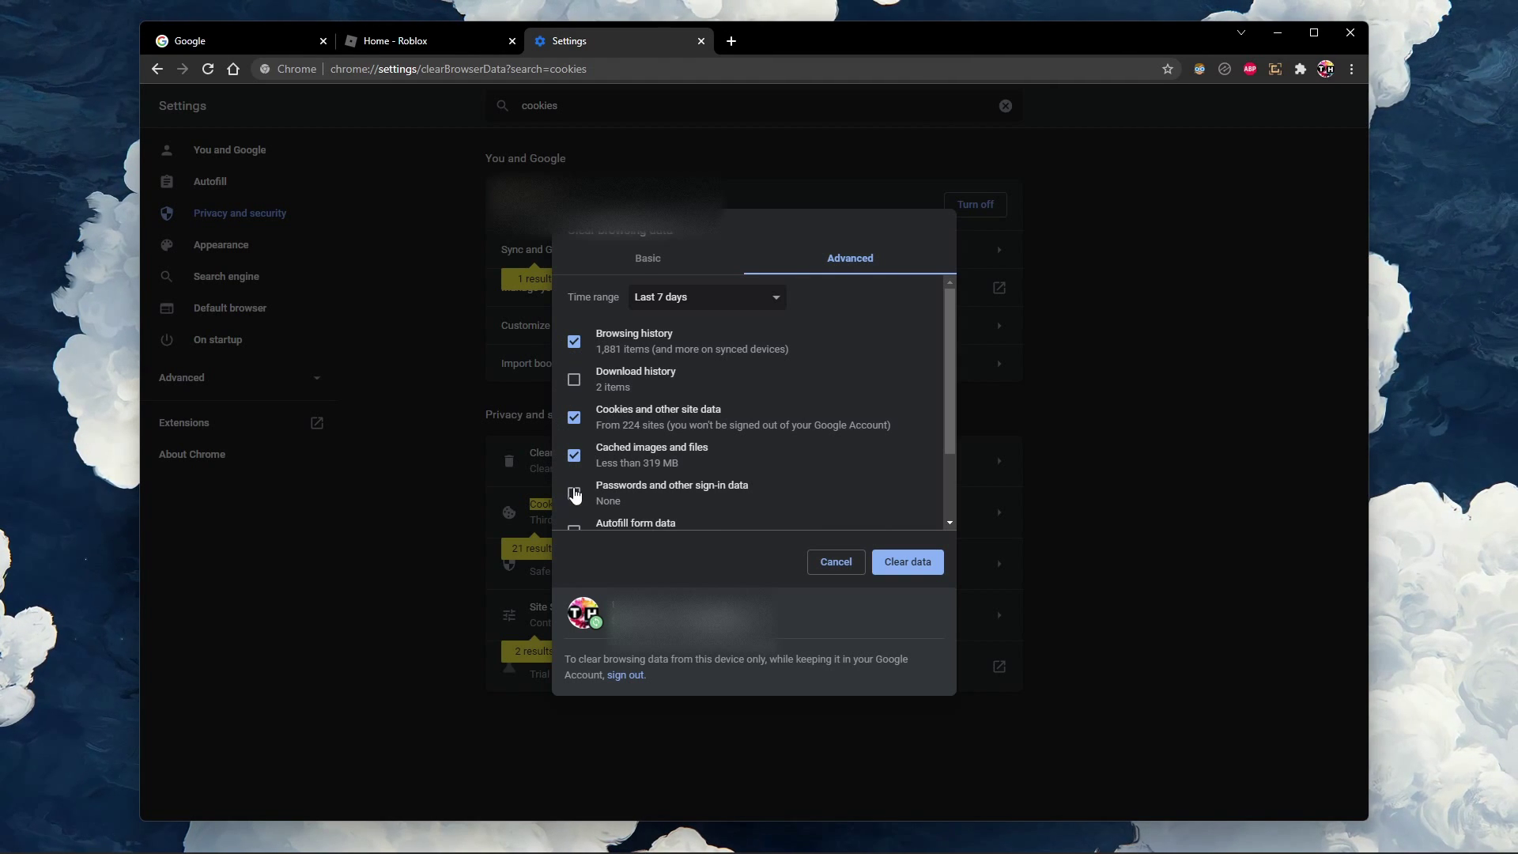
{"action": "left_click", "coordinate": [908, 561]}
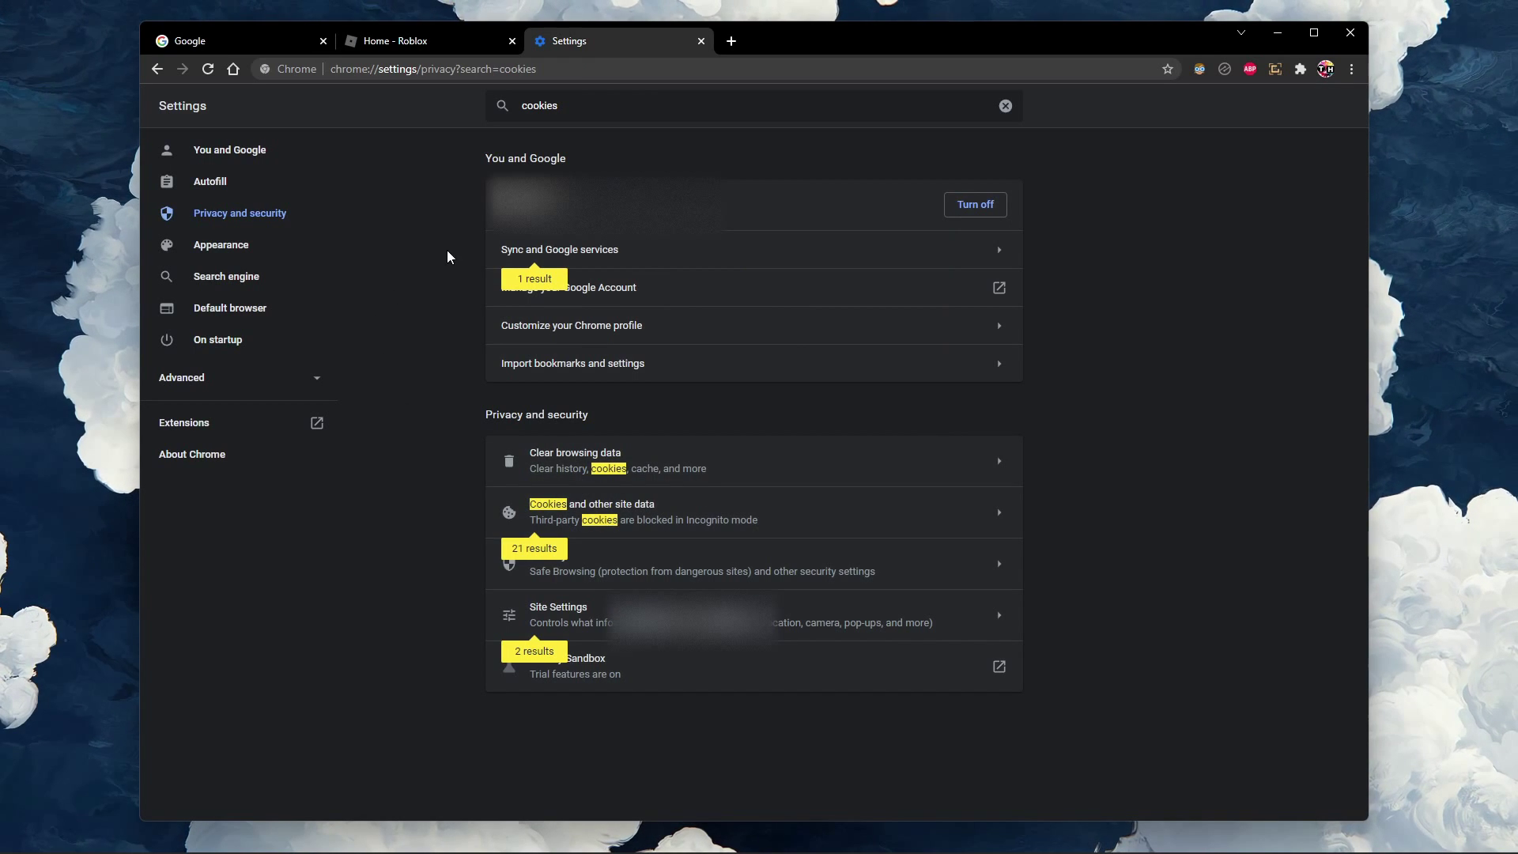
Close the Settings tab, return to the Roblox home tab and minimise Chrome
{"action": "left_click", "coordinate": [699, 41]}
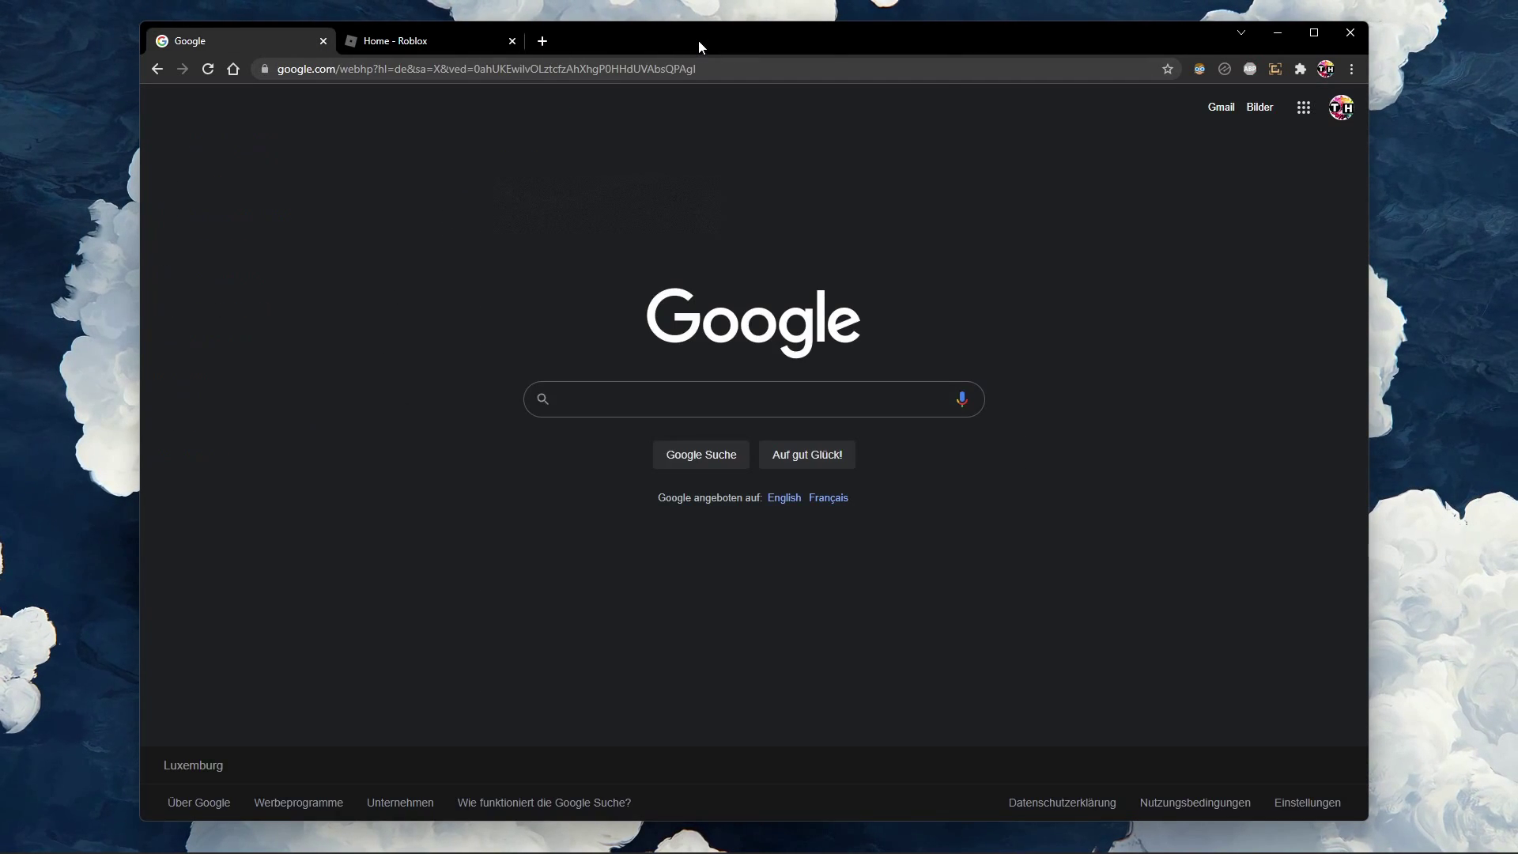
{"action": "left_click", "coordinate": [416, 48]}
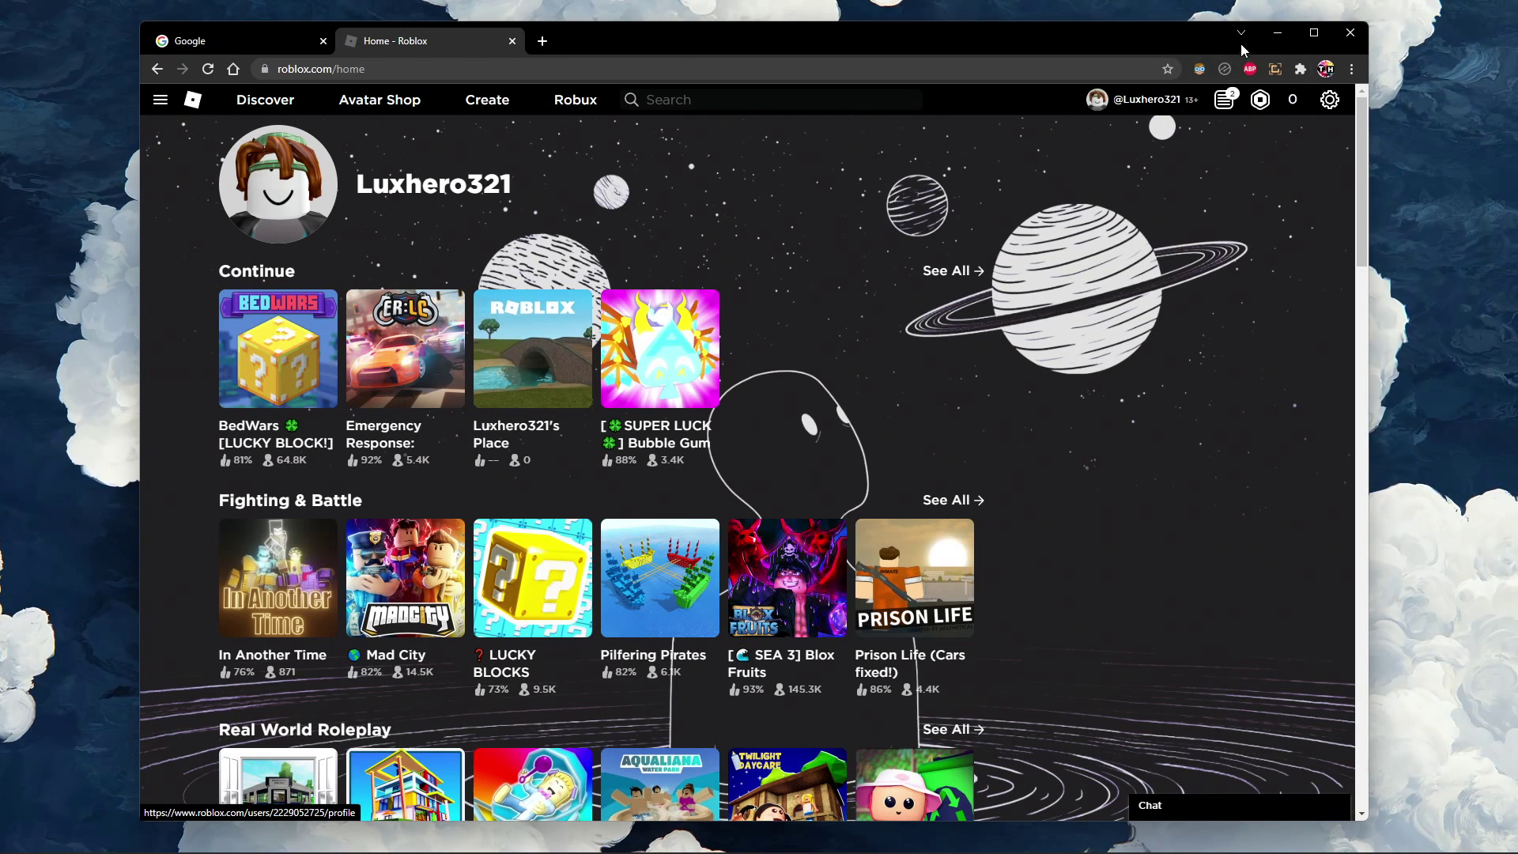
{"action": "left_click", "coordinate": [1276, 32]}
Reach AppData\Local via a %appdata% Start search
{"action": "key", "text": "super"}
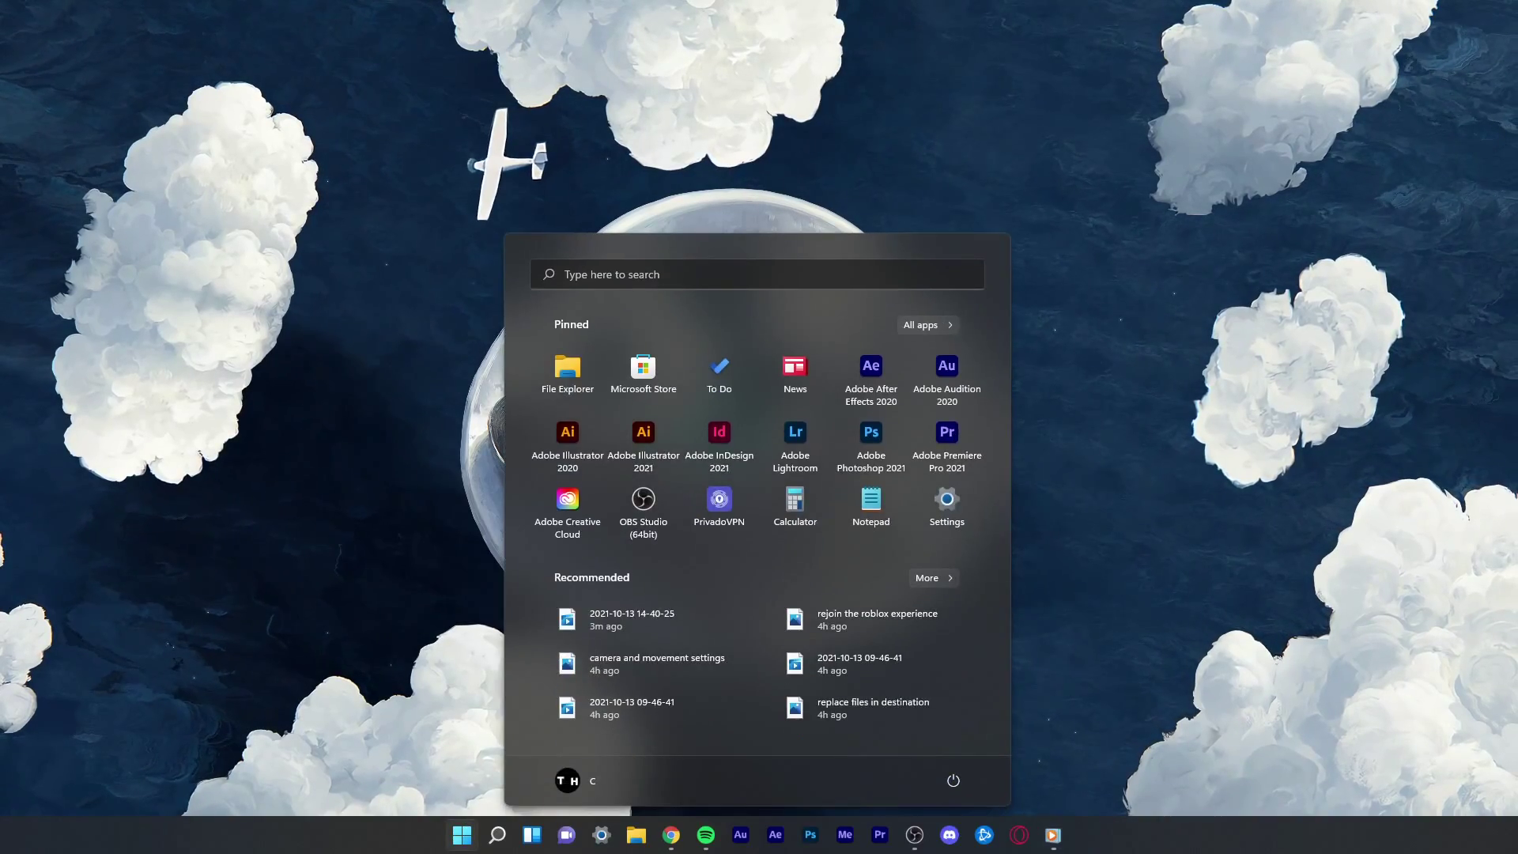
{"action": "type", "text": "%appdata%"}
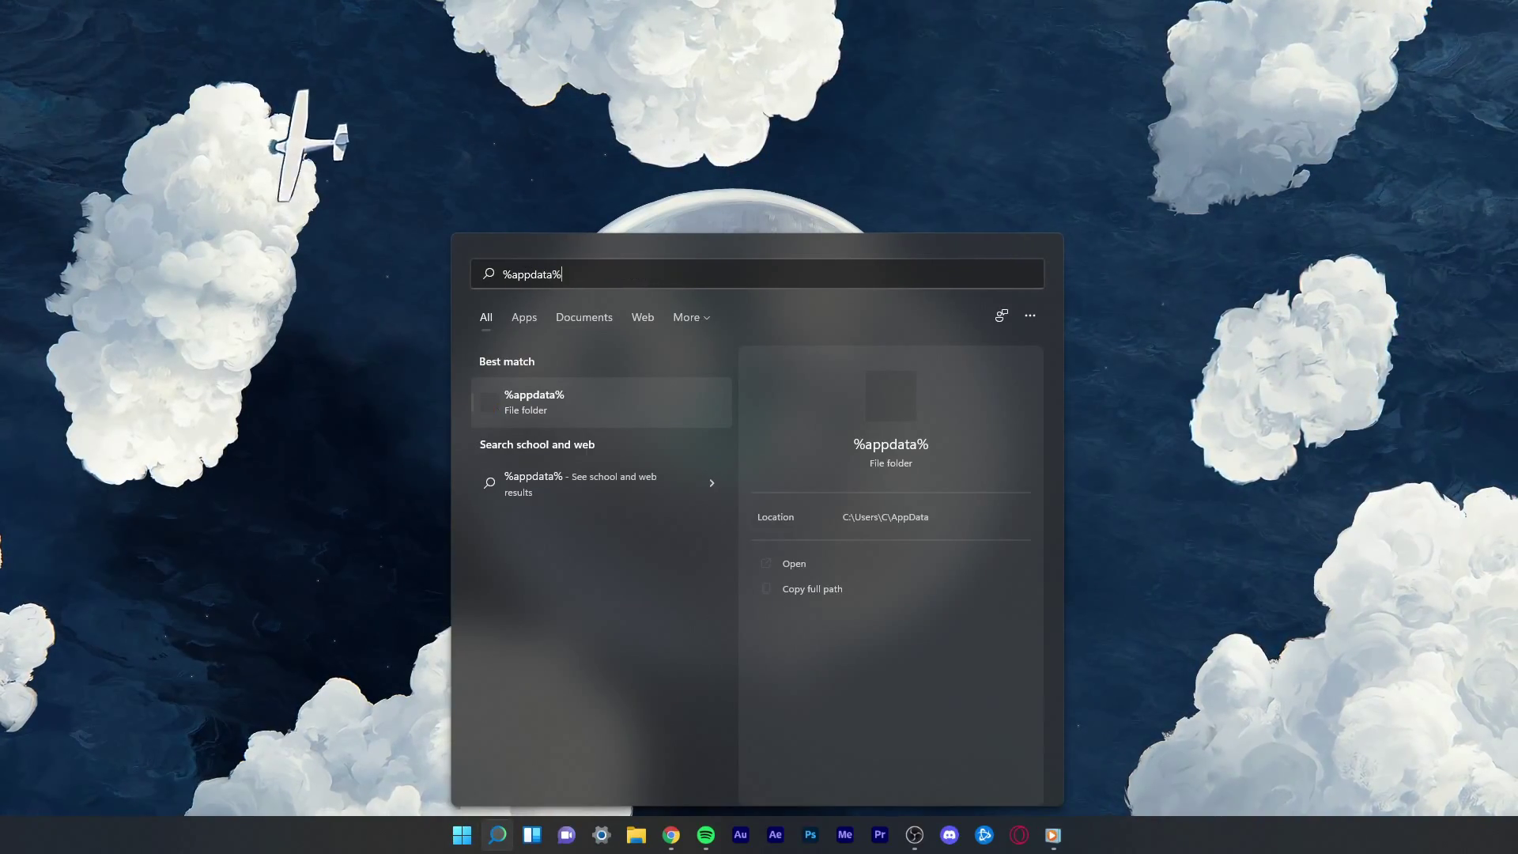
{"action": "key", "text": "Return"}
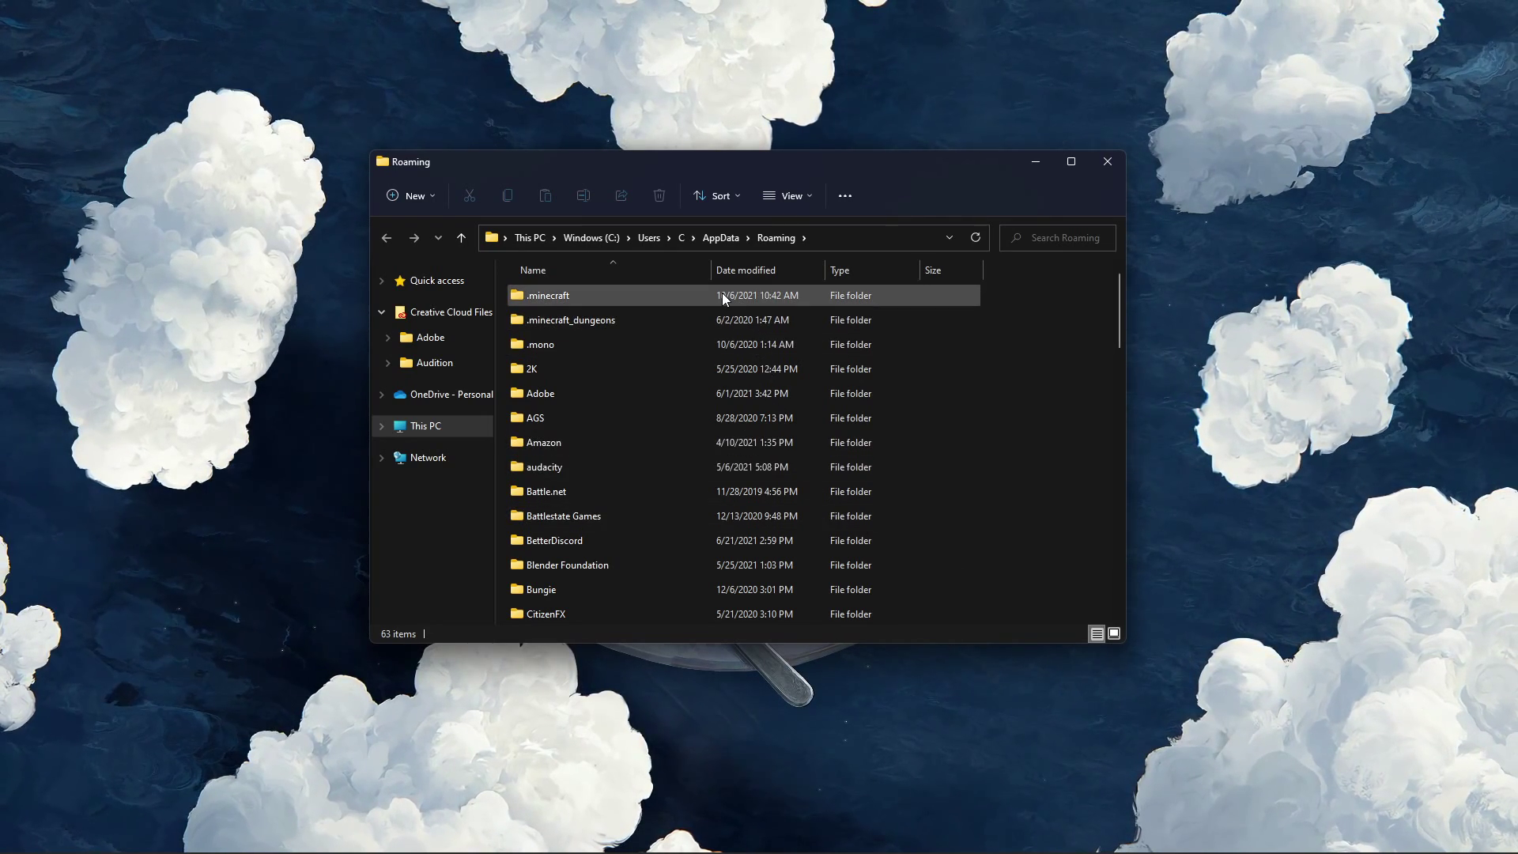
{"action": "left_click", "coordinate": [716, 237]}
{"action": "double_click", "coordinate": [559, 298]}
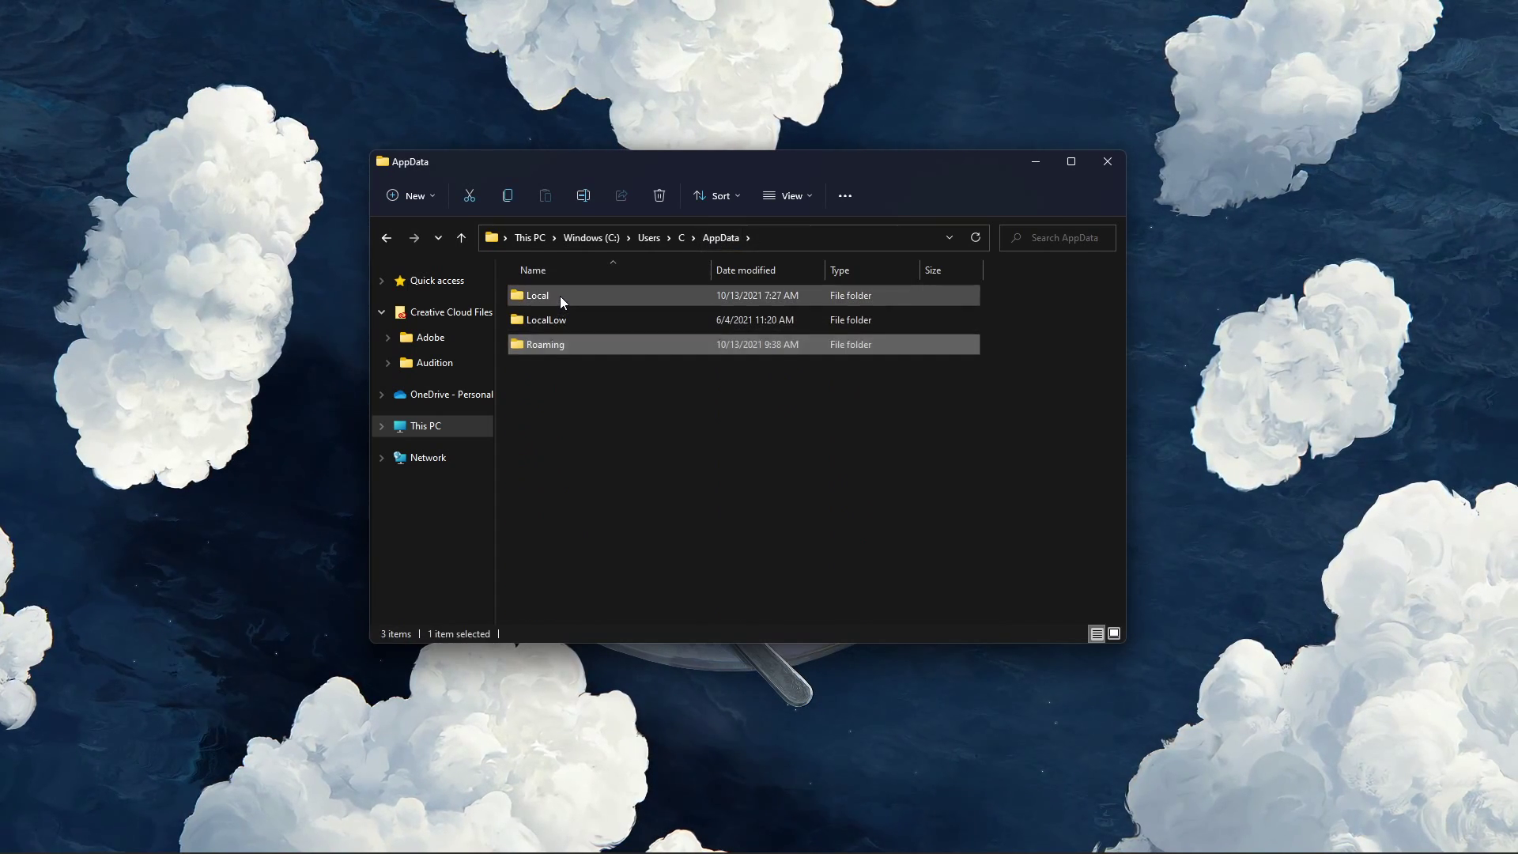
{"action": "key", "text": "r"}
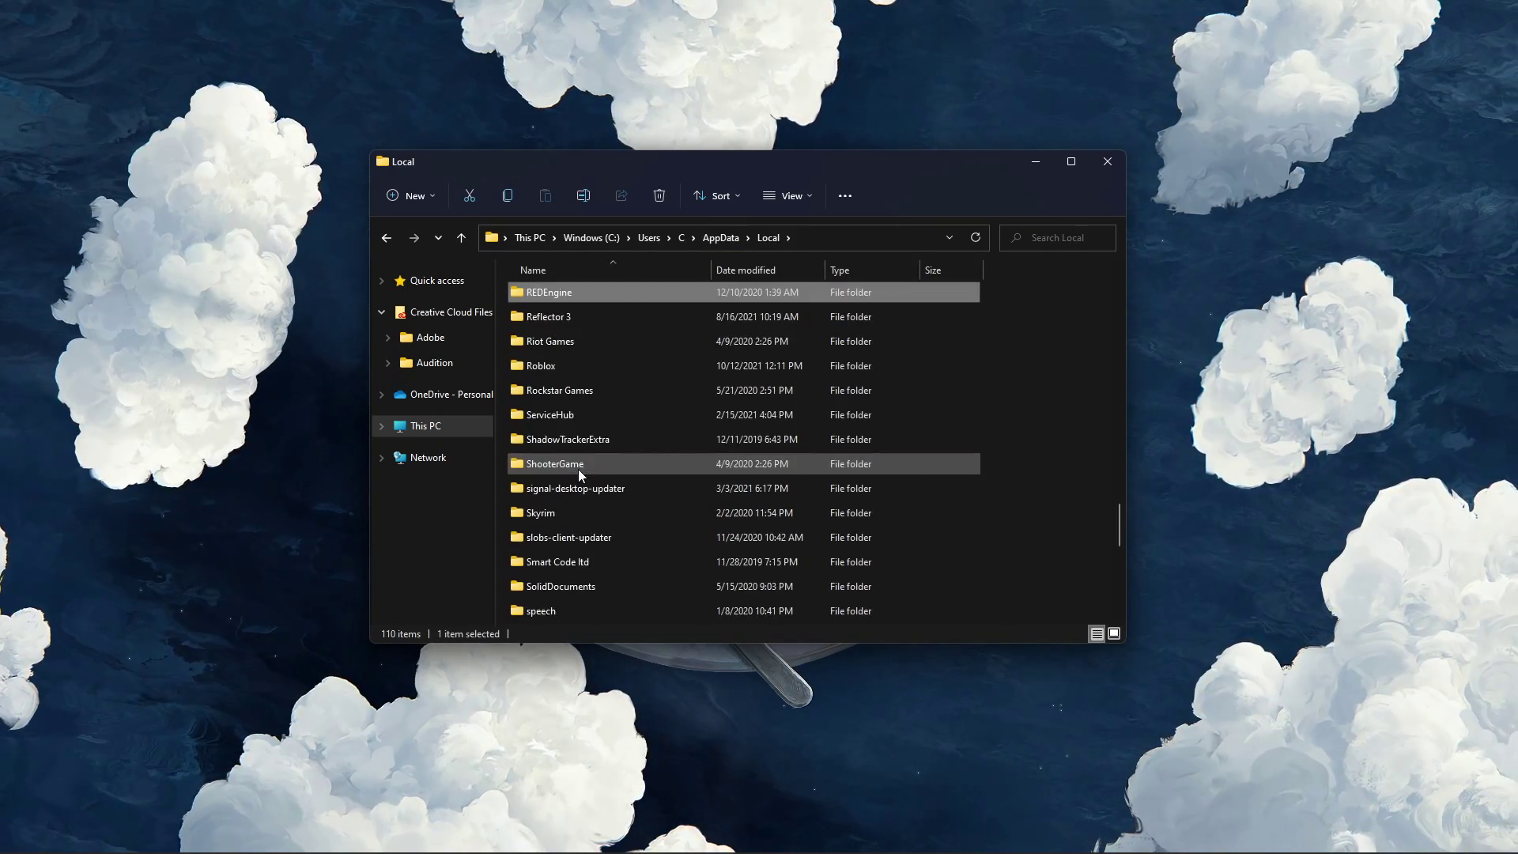
{"action": "left_click", "coordinate": [571, 362]}
{"action": "double_click", "coordinate": [571, 365]}
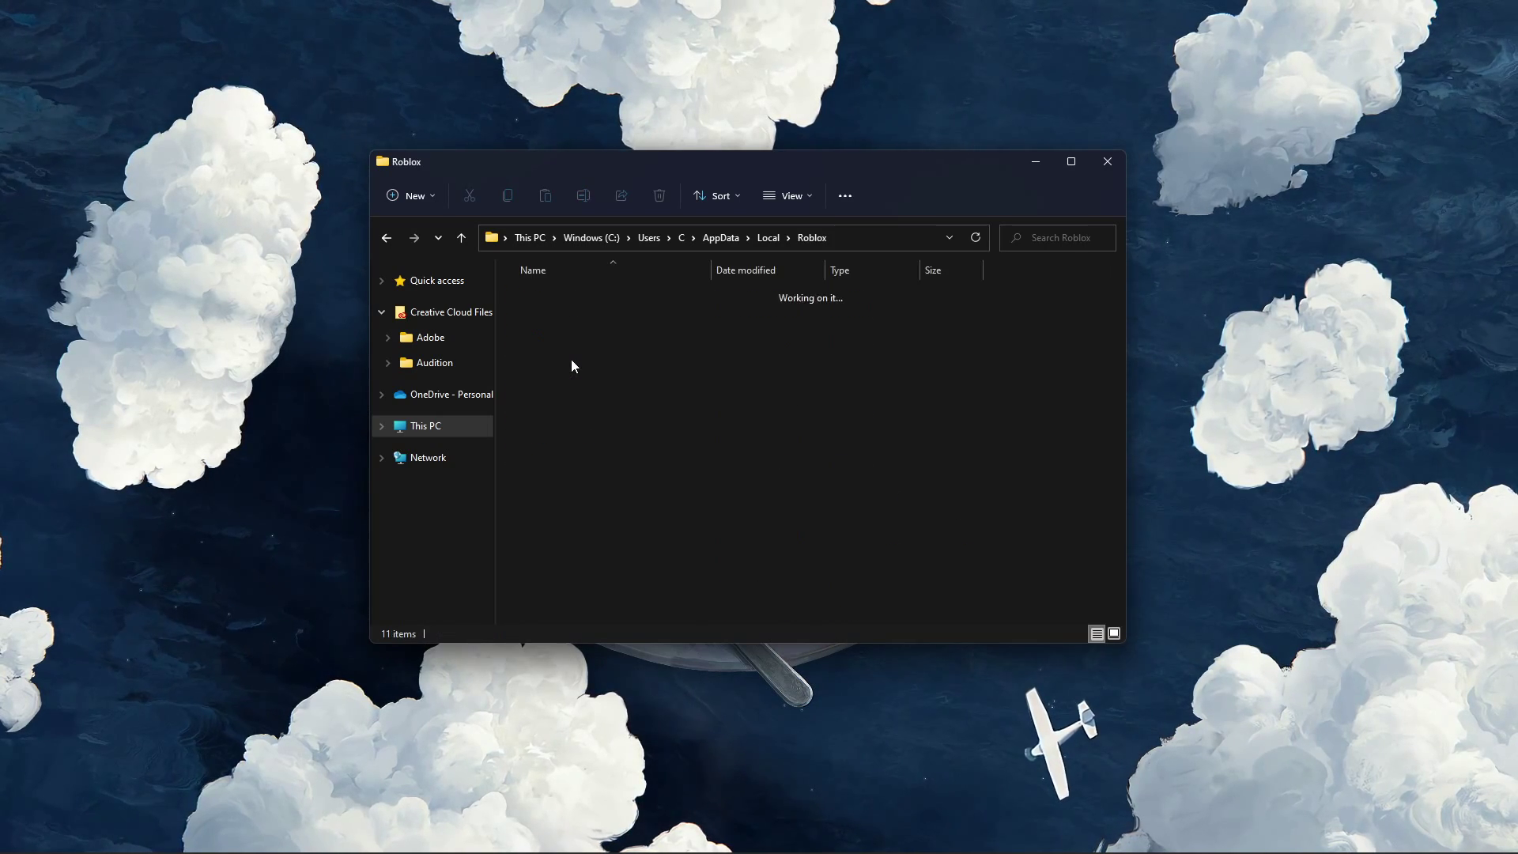
{"action": "left_click", "coordinate": [565, 462]}
{"action": "double_click", "coordinate": [566, 463]}
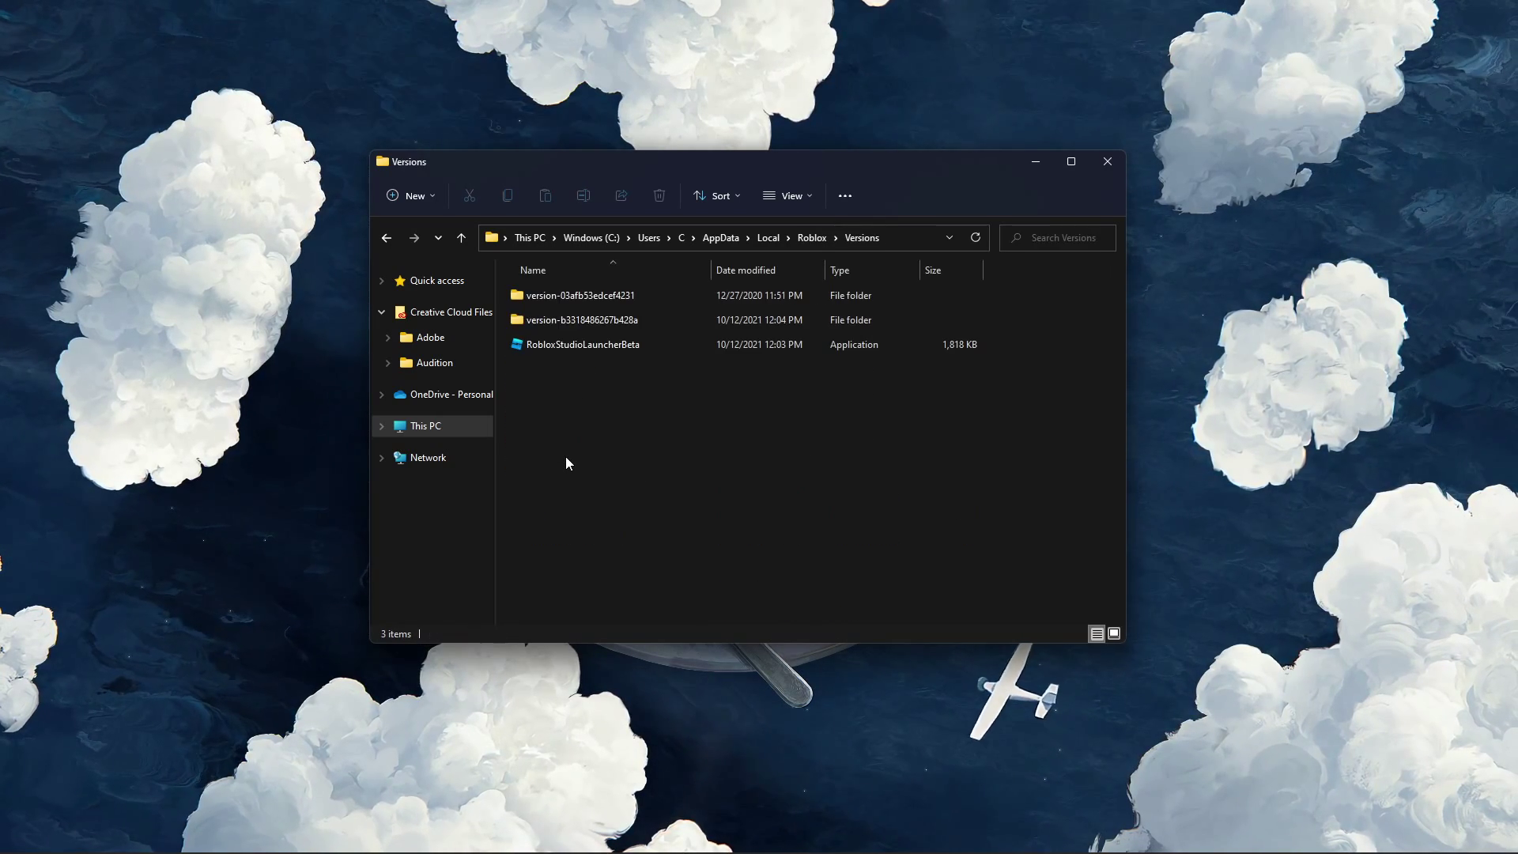
{"action": "double_click", "coordinate": [706, 319]}
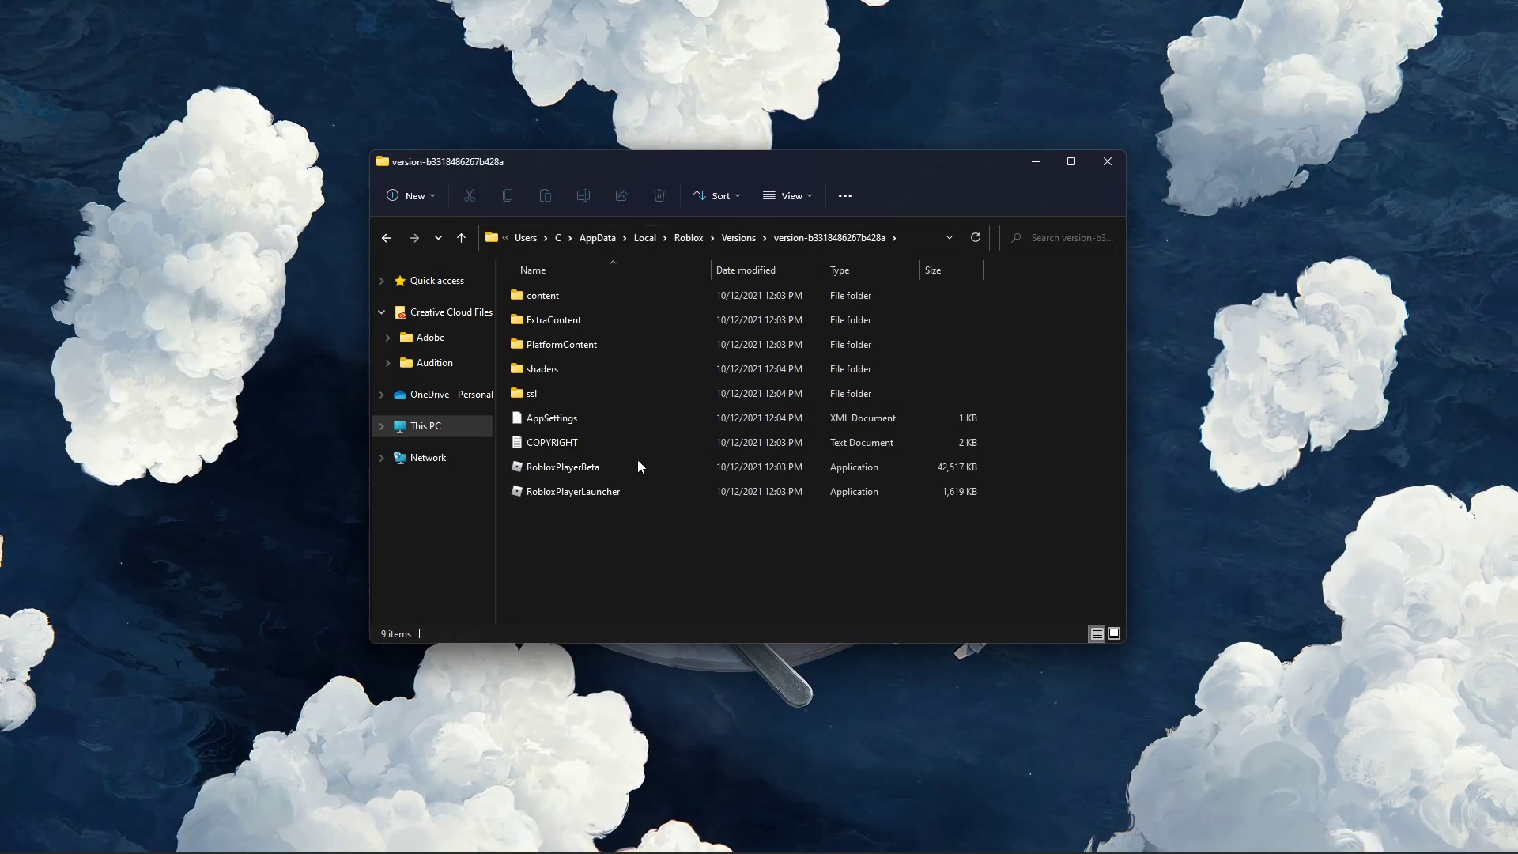
{"action": "left_click", "coordinate": [642, 470]}
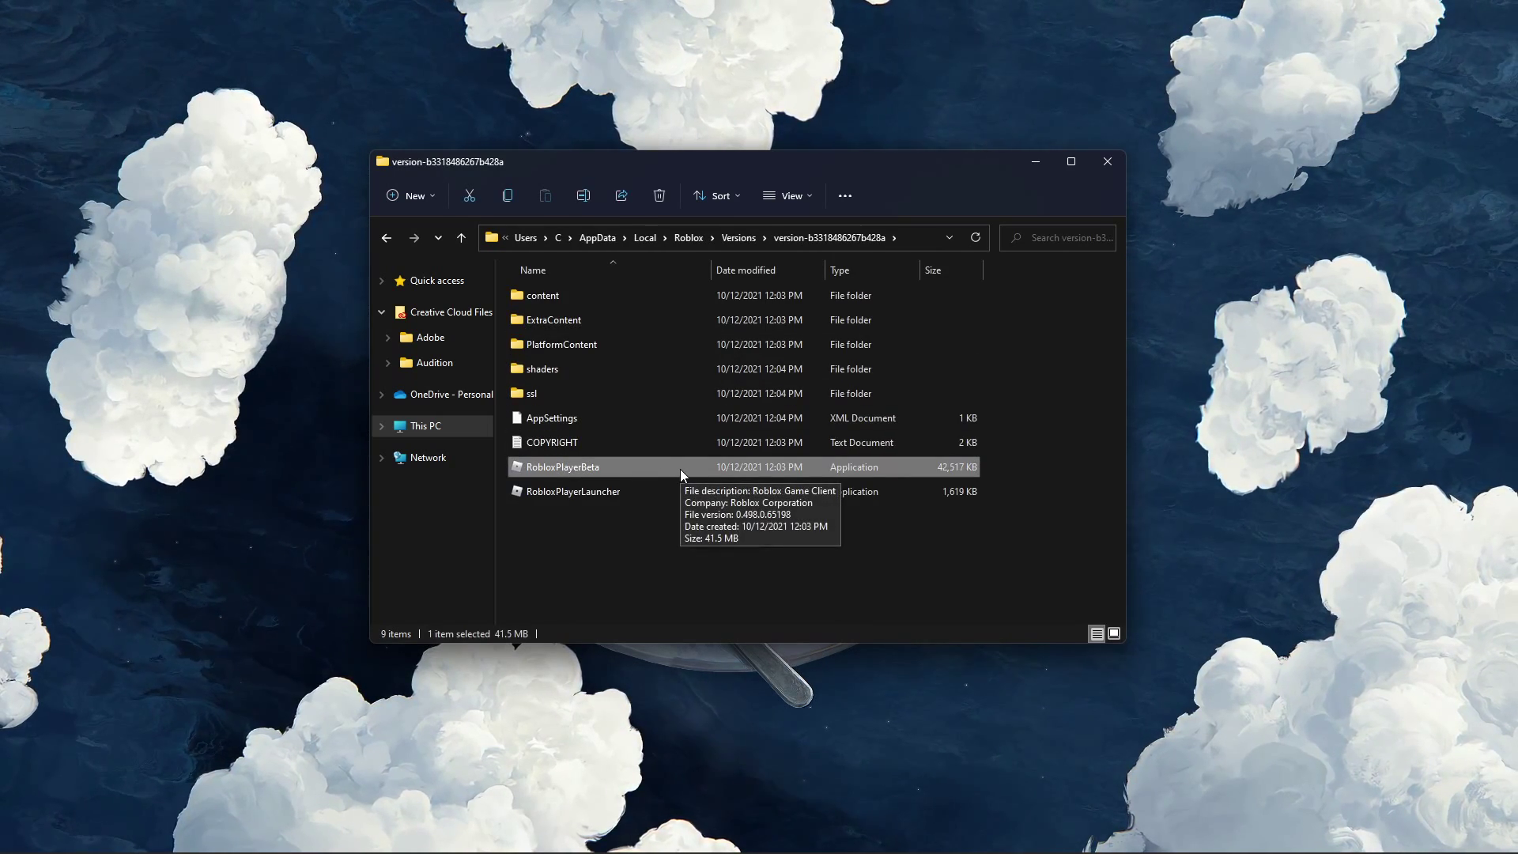
Bring up RobloxPlayerBeta's Properties on the Compatibility settings
{"action": "right_click", "coordinate": [680, 469]}
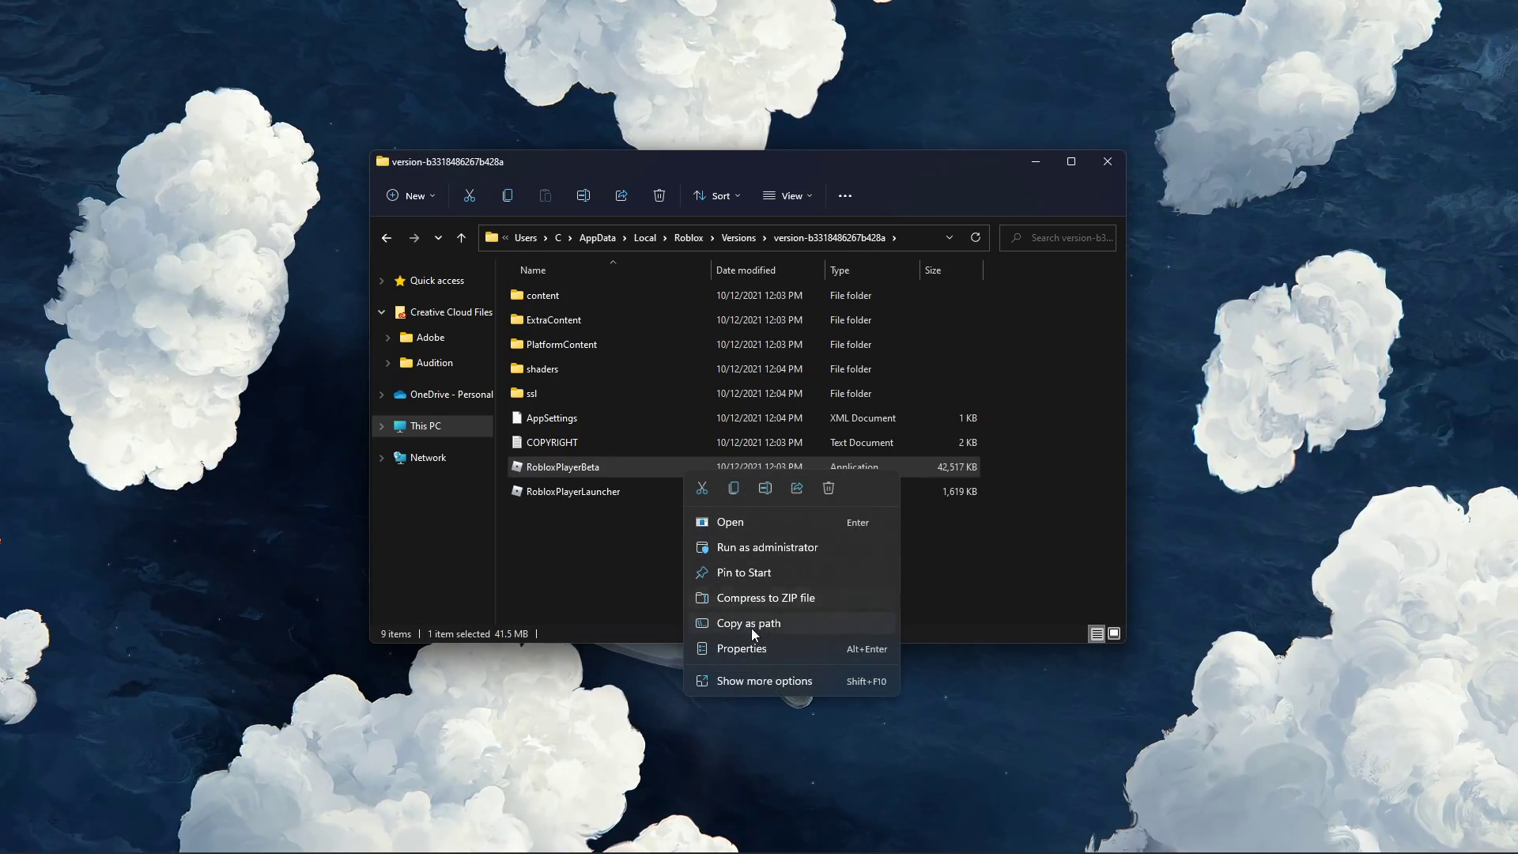
{"action": "left_click", "coordinate": [788, 644]}
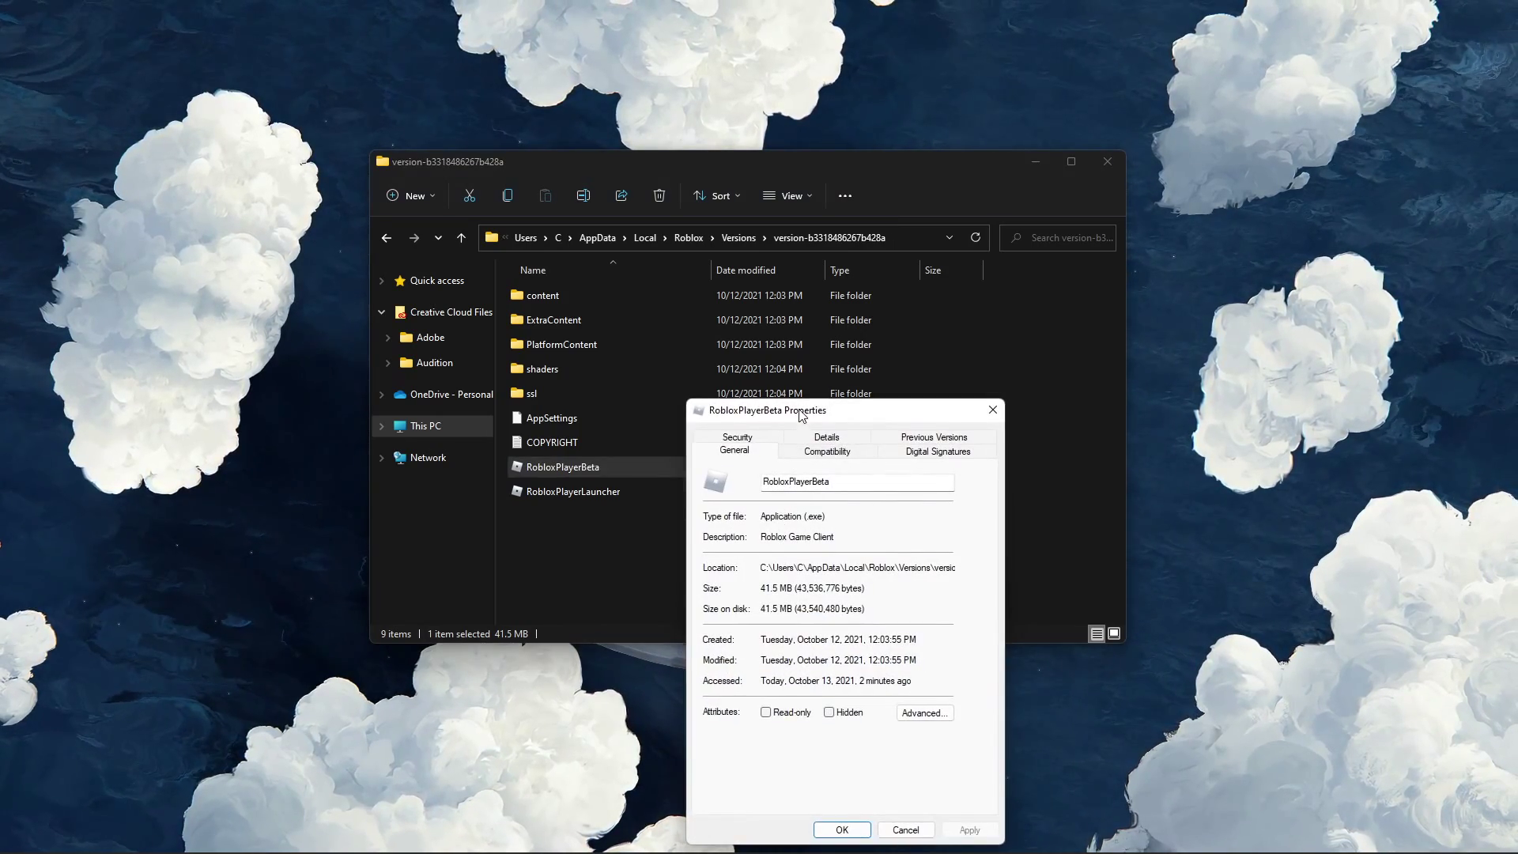
{"action": "left_click", "coordinate": [1107, 162]}
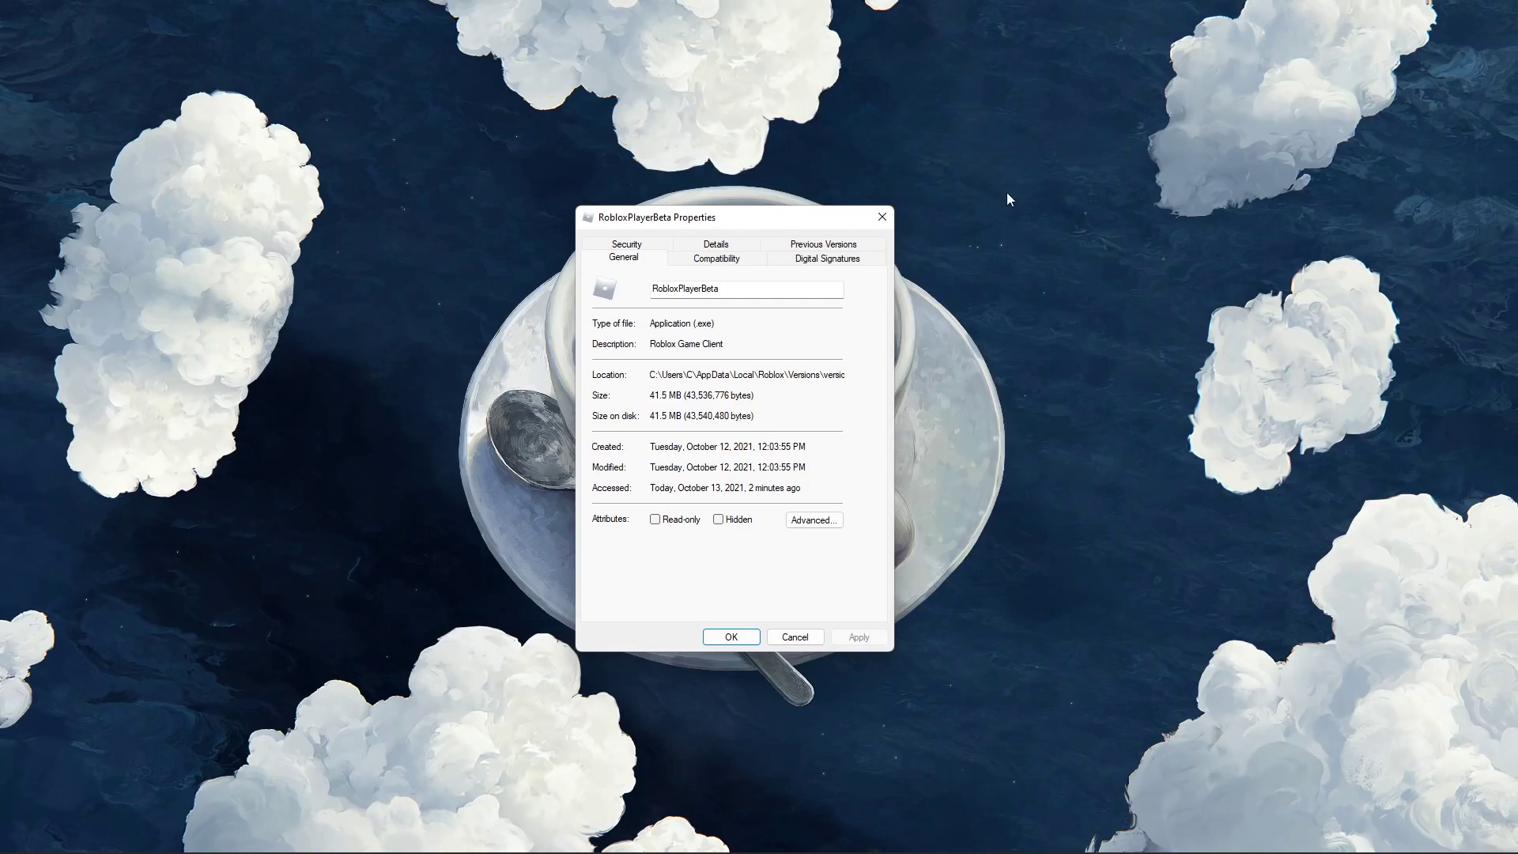
{"action": "left_click", "coordinate": [716, 260]}
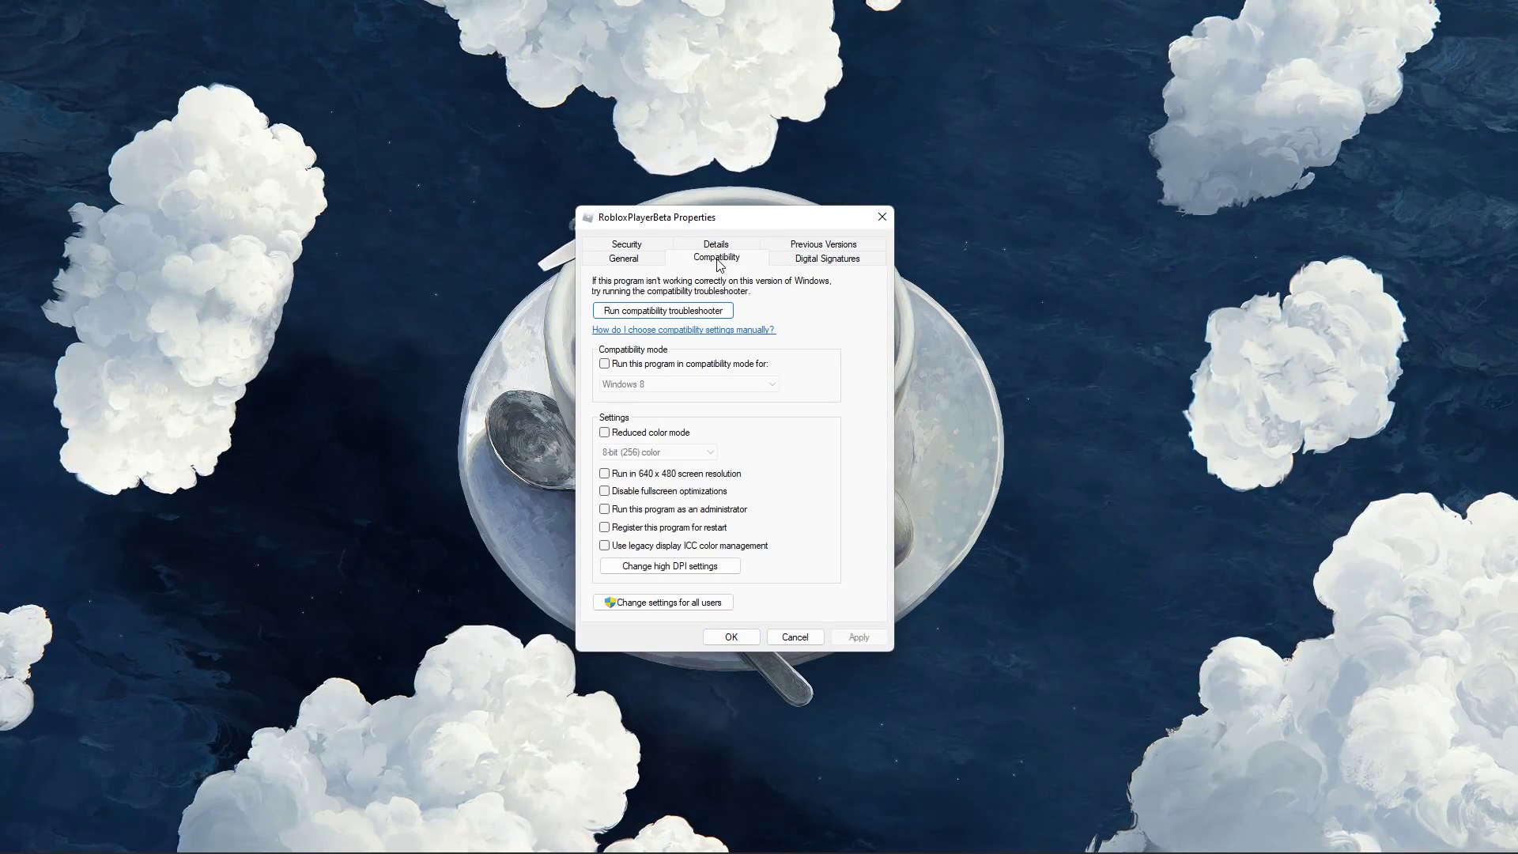
Set Windows 7 compatibility mode, disable fullscreen optimizations and apply
{"action": "left_click", "coordinate": [606, 363]}
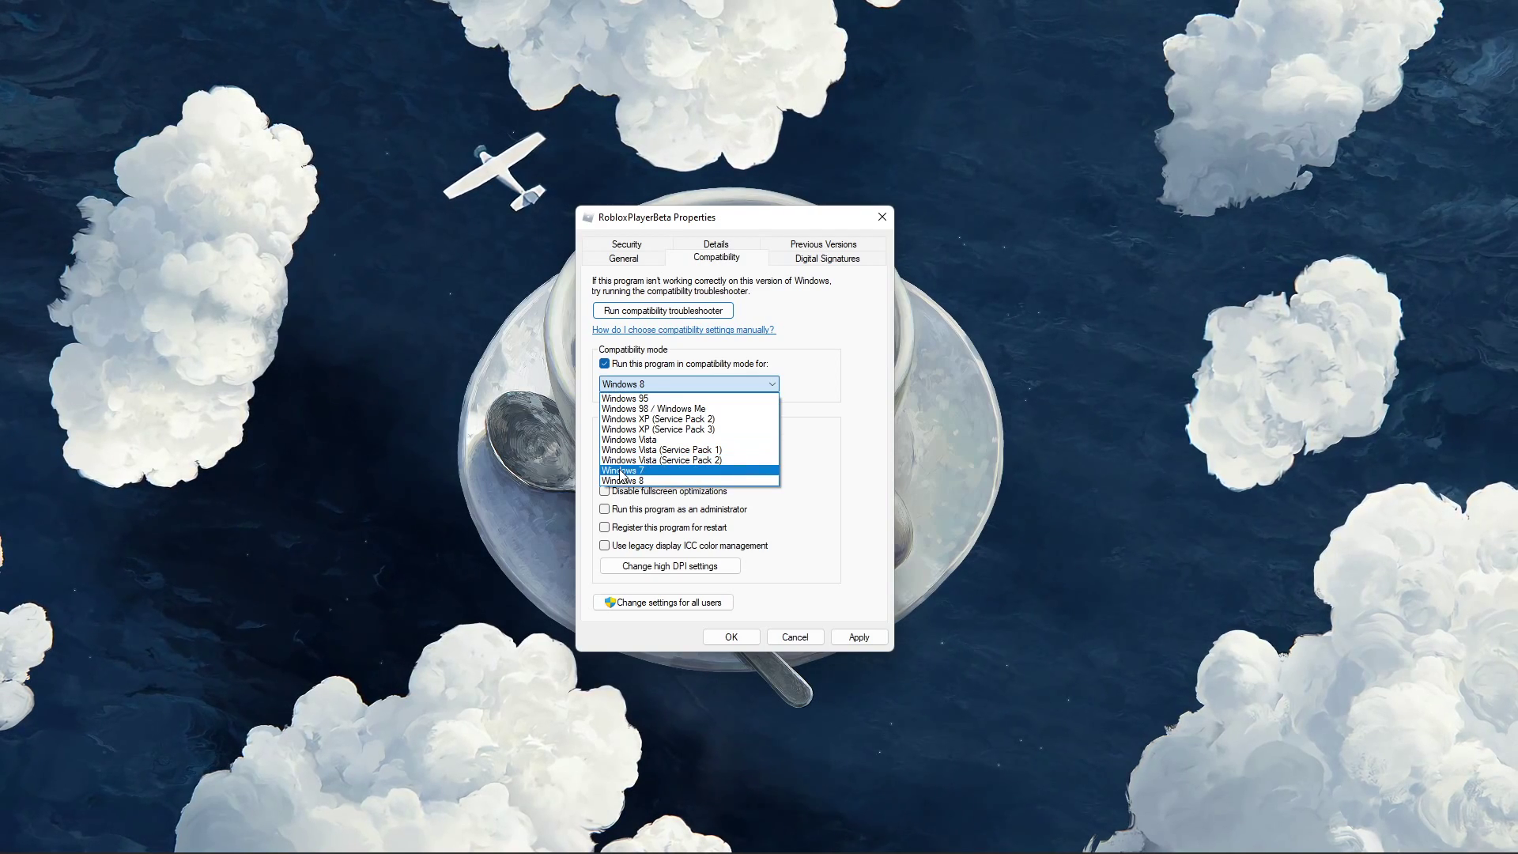
{"action": "left_click", "coordinate": [623, 471]}
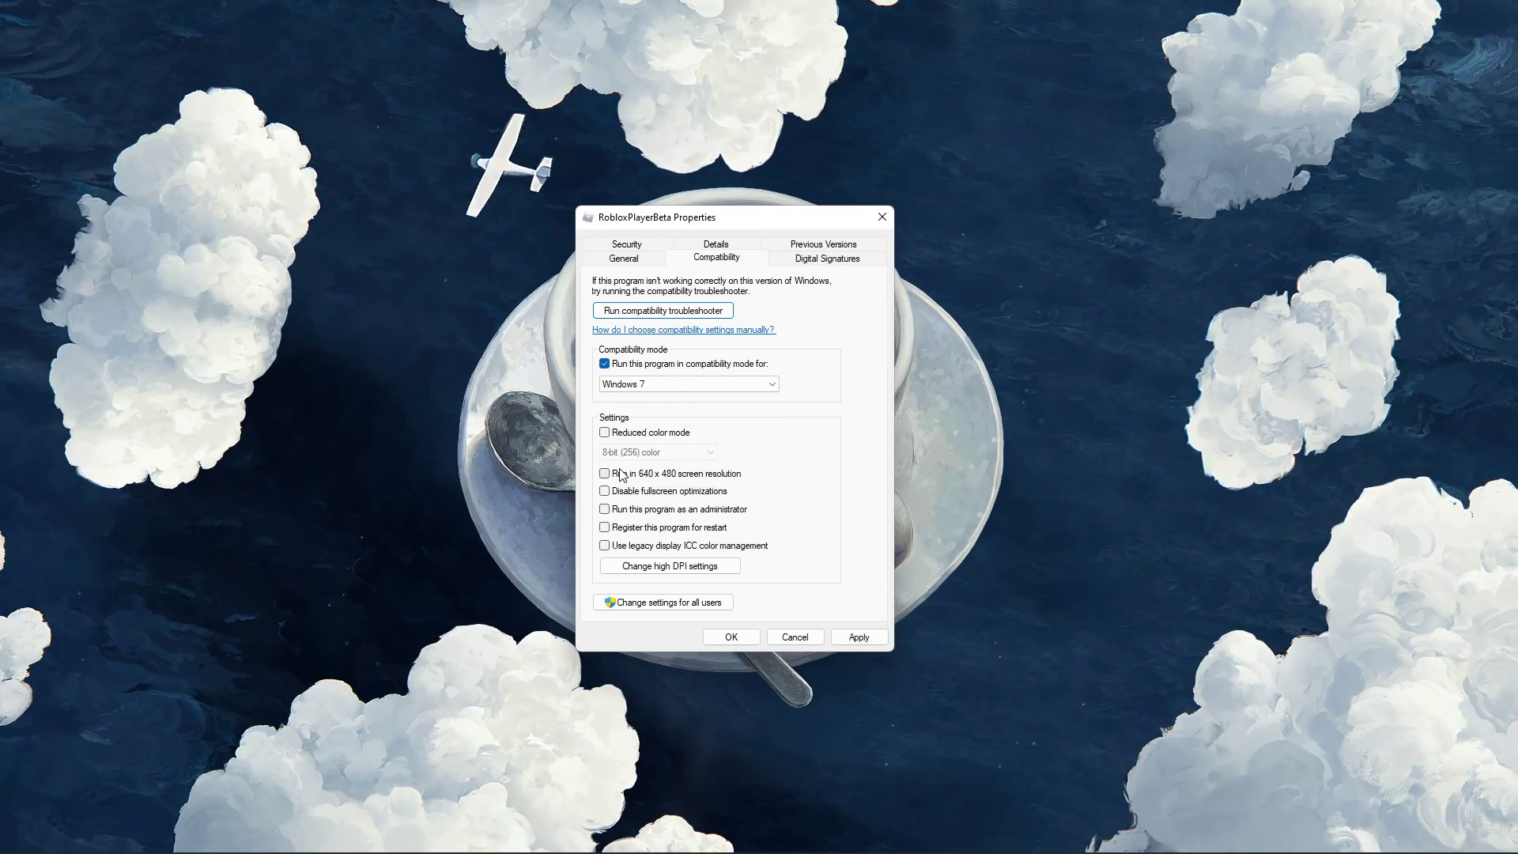
{"action": "left_click", "coordinate": [605, 492]}
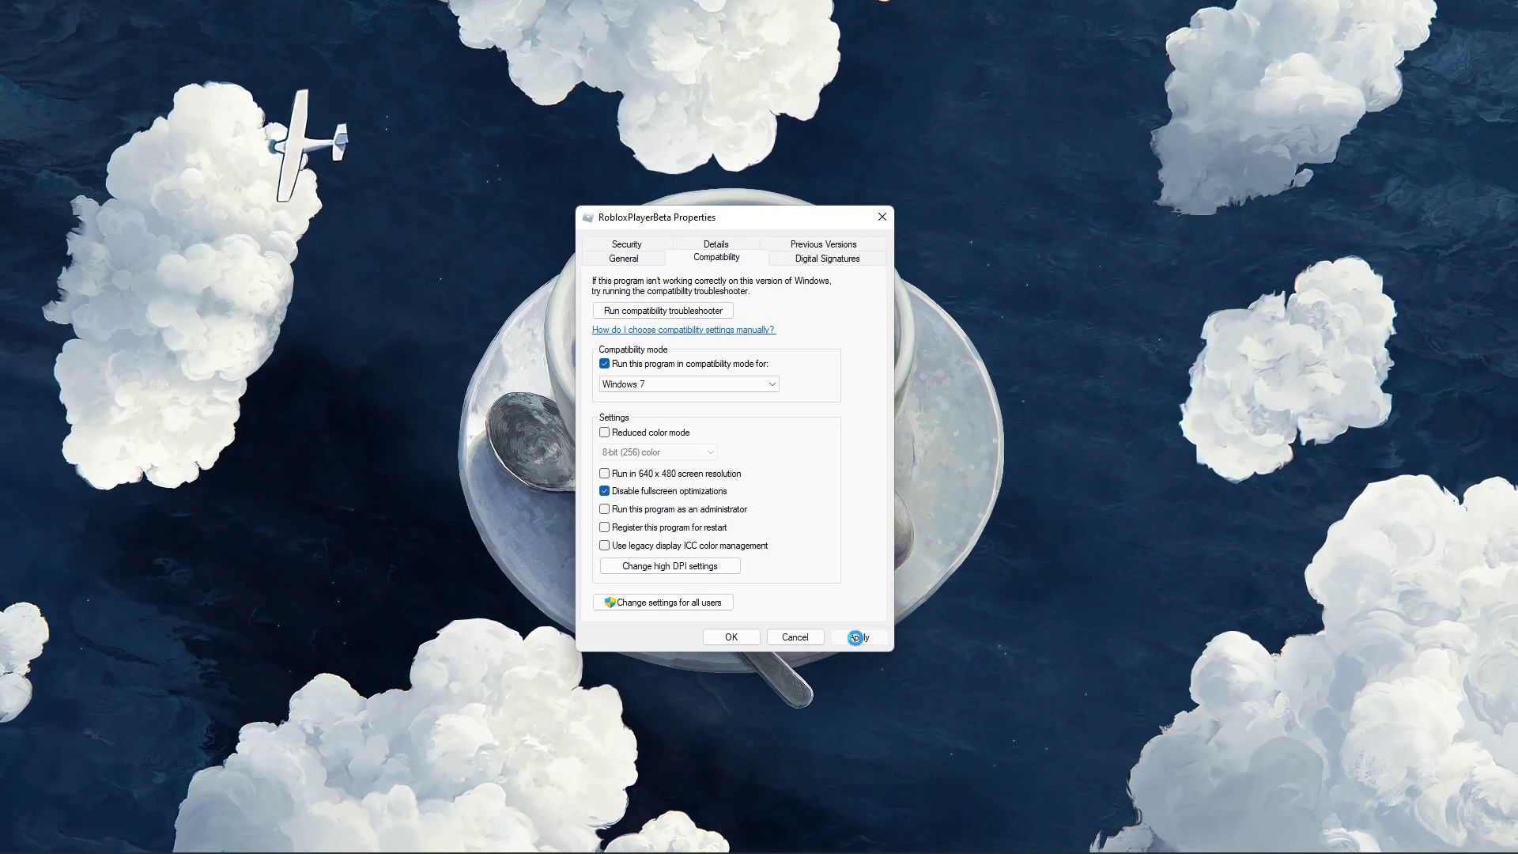
{"action": "left_click", "coordinate": [857, 639]}
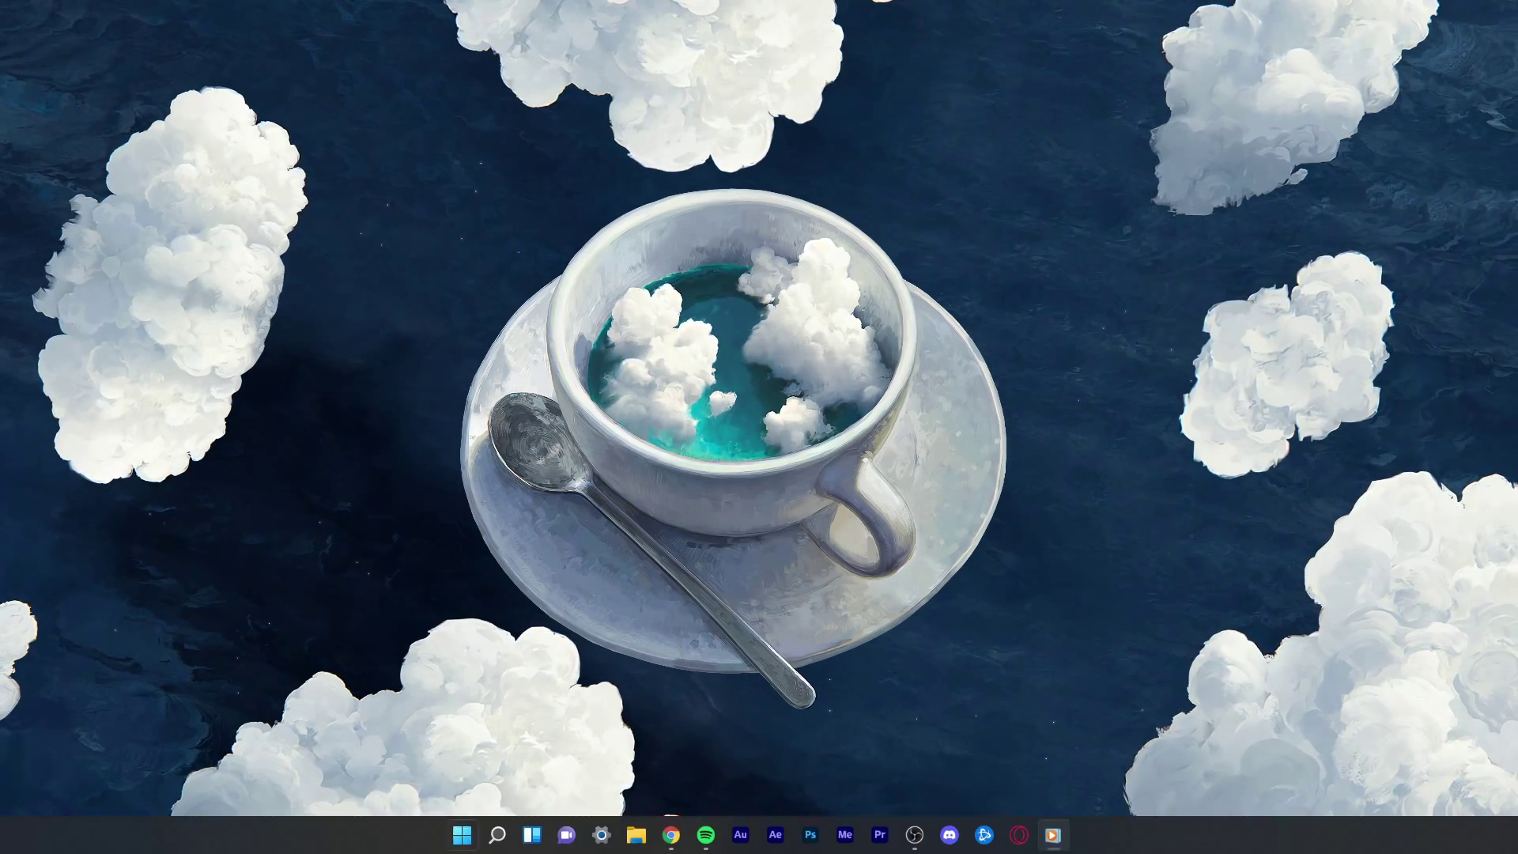
{"action": "type", "text": "%temp"}
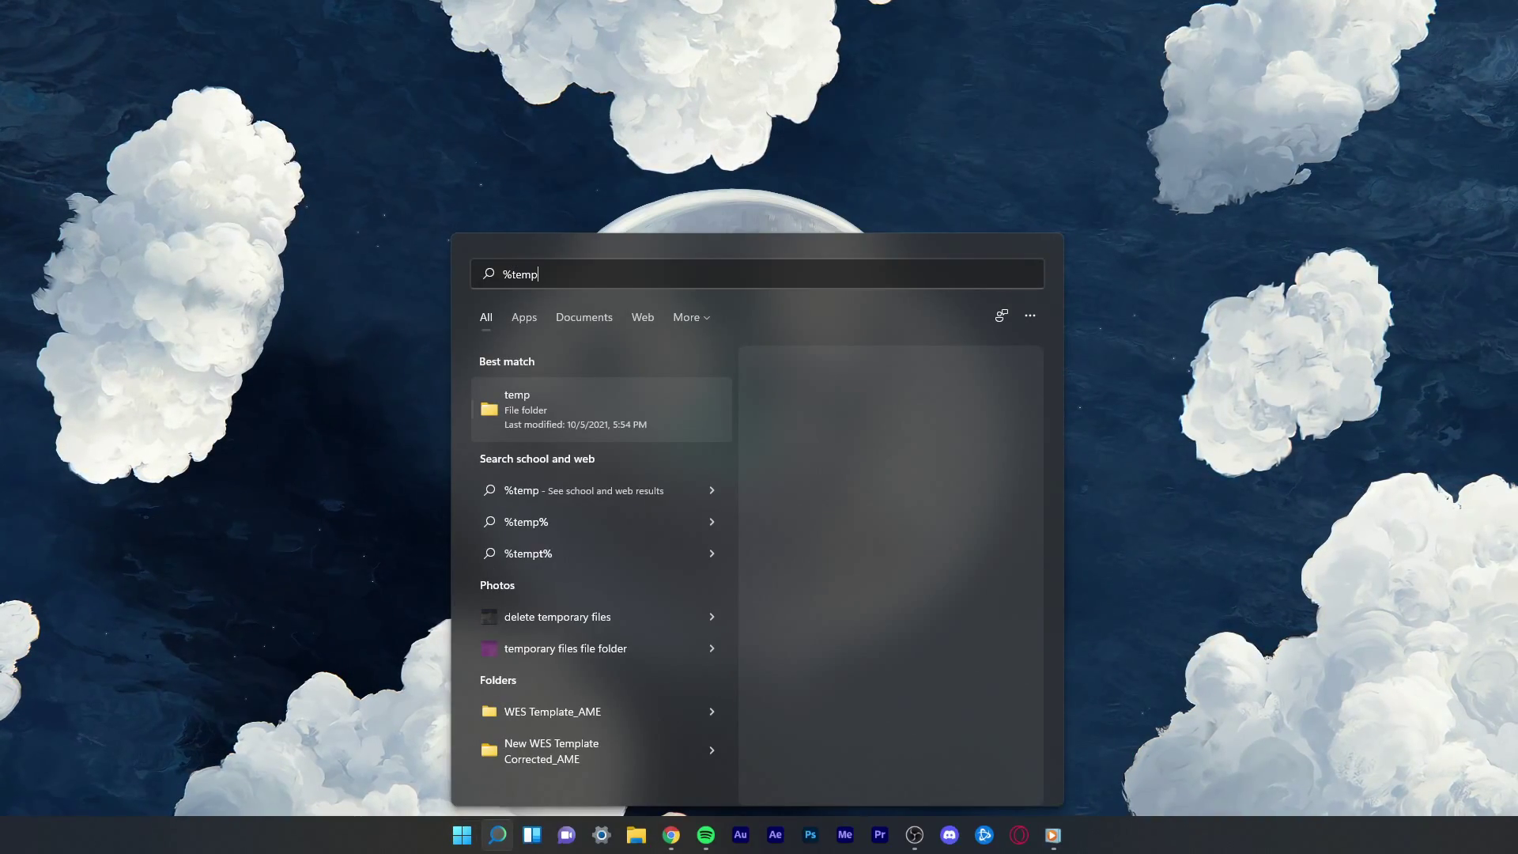
{"action": "type", "text": "%"}
Select everything in the %temp% folder and delete it
{"action": "key", "text": "Return"}
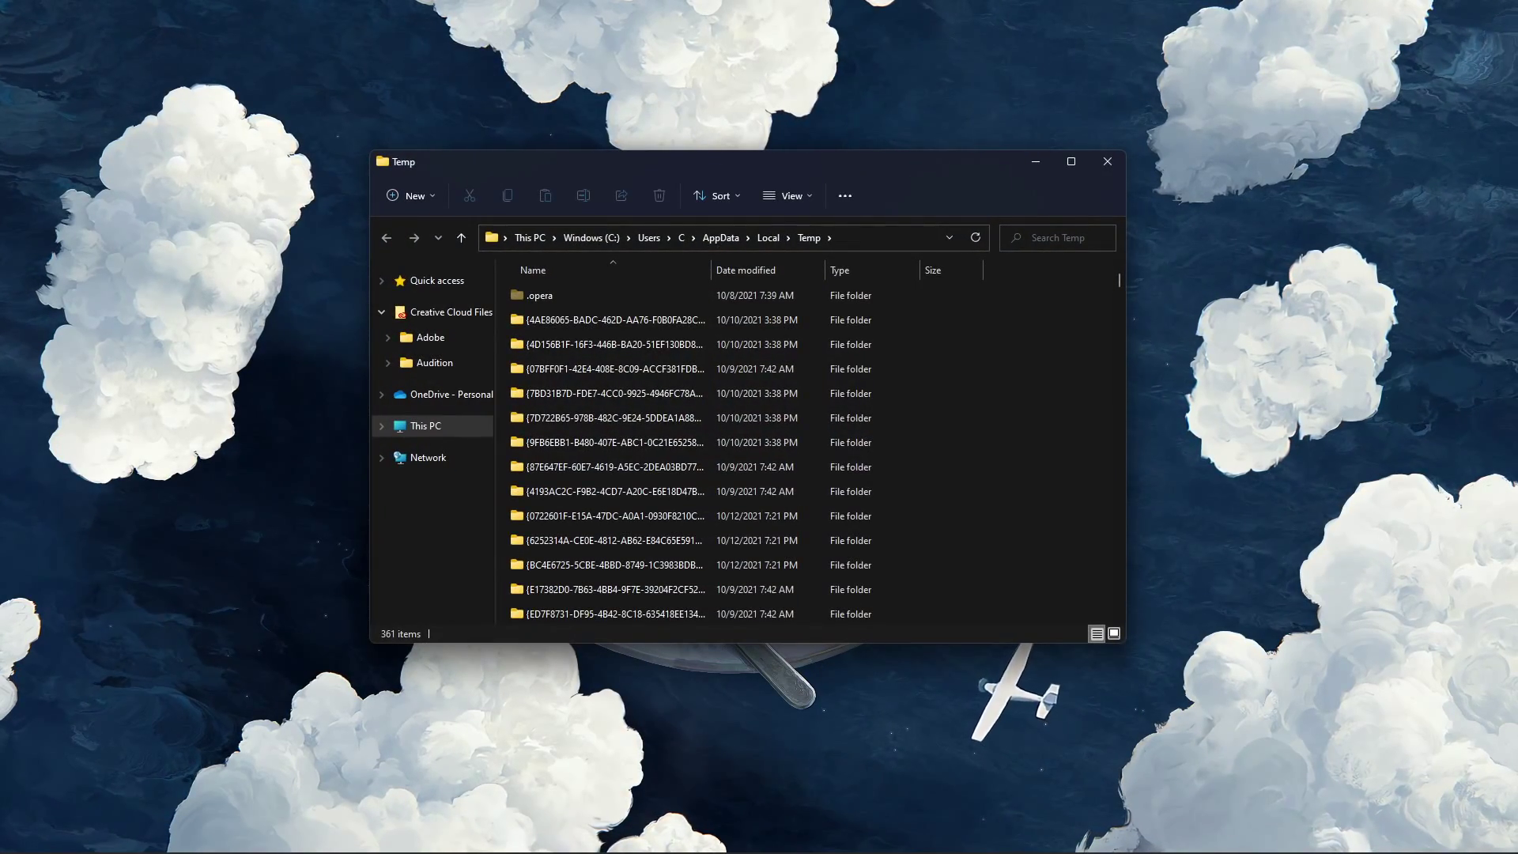
{"action": "key", "text": "ctrl+a"}
{"action": "right_click", "coordinate": [680, 301]}
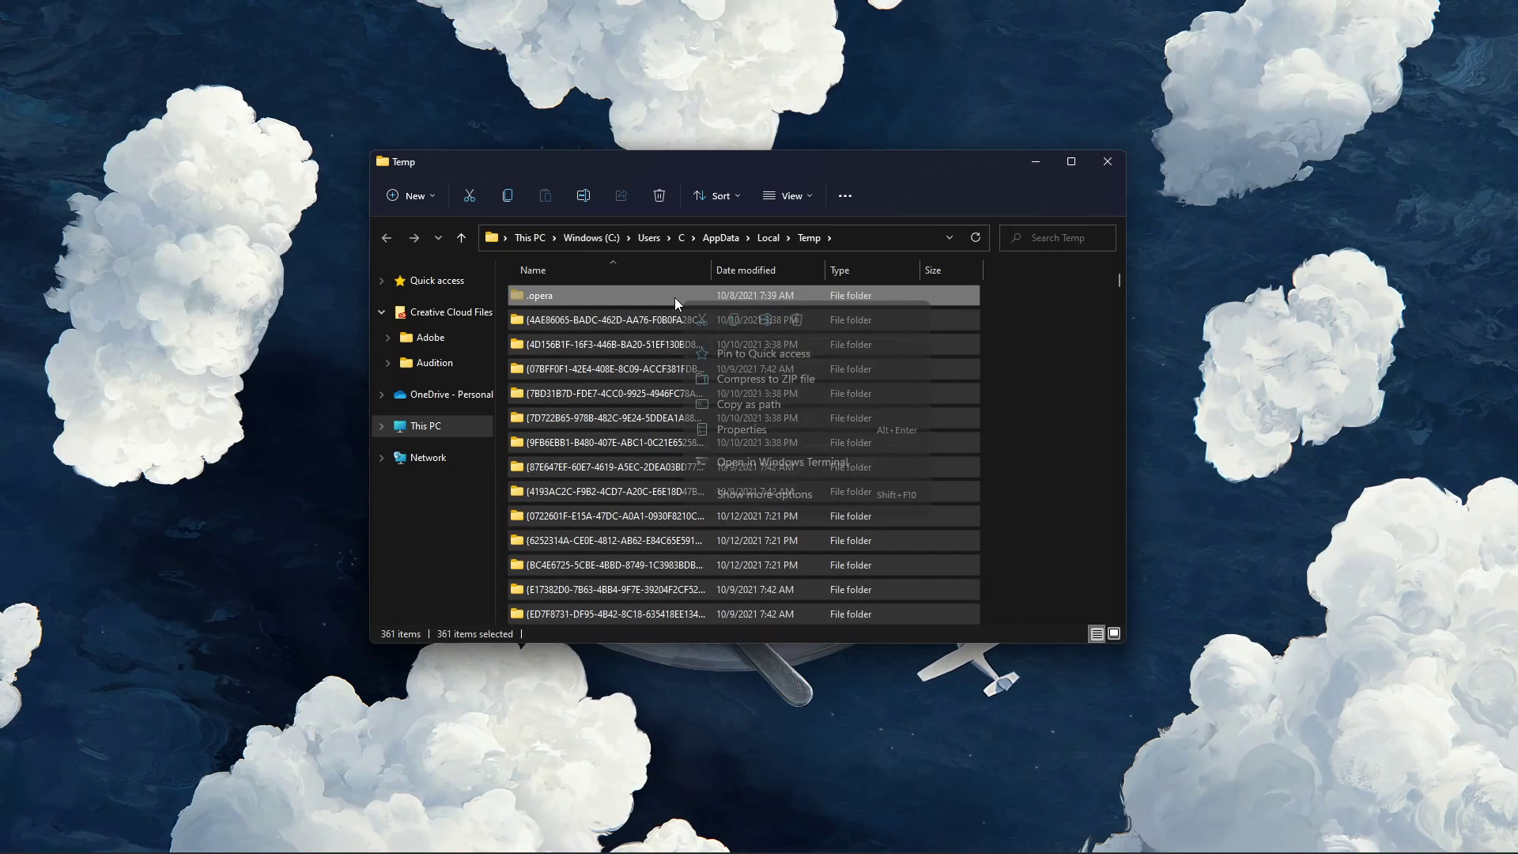
{"action": "left_click", "coordinate": [798, 320]}
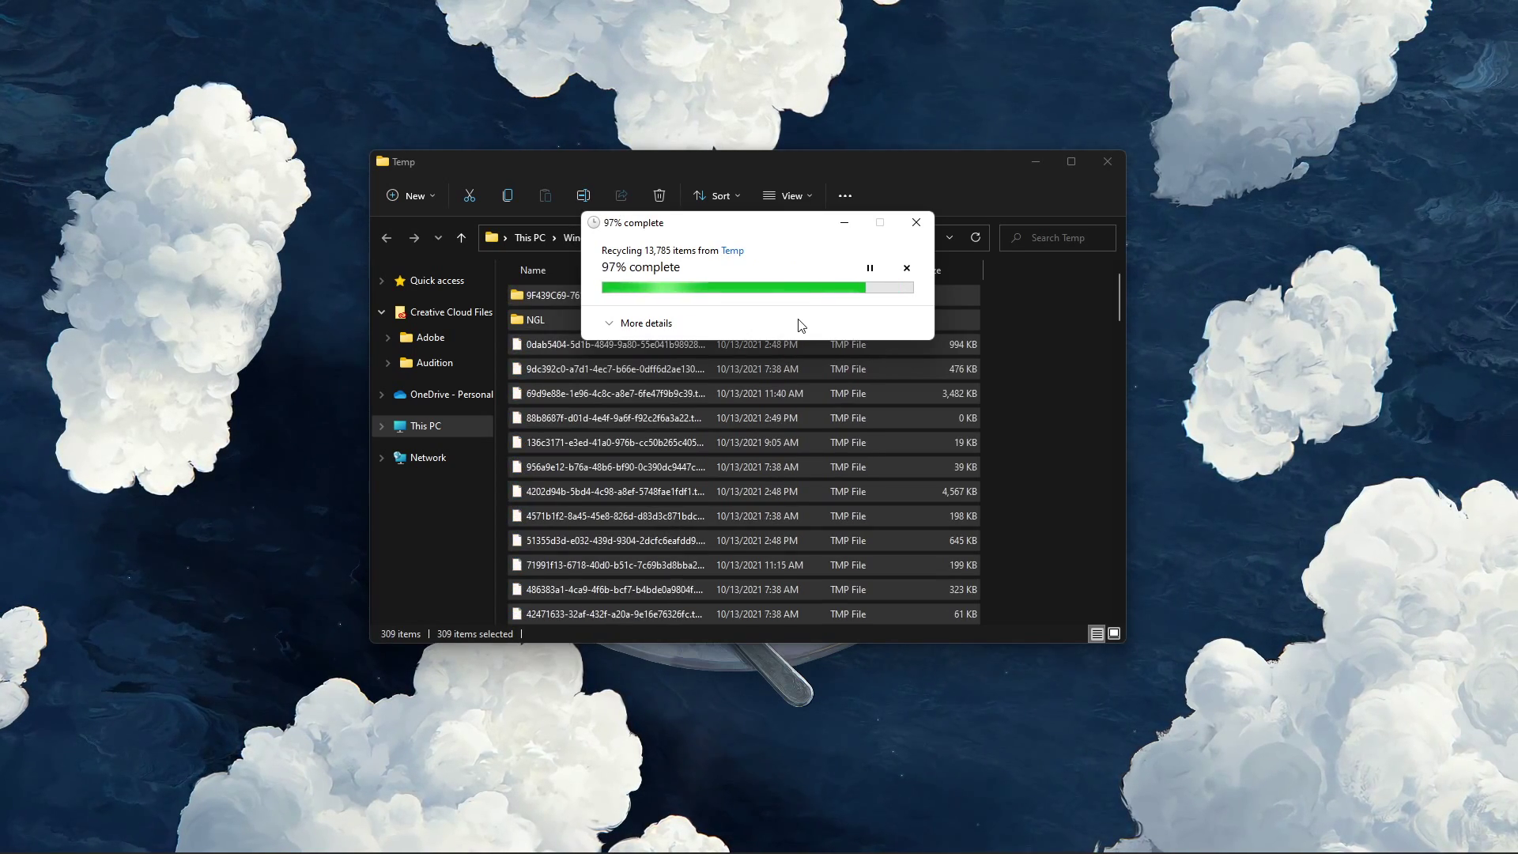
Skip in-use and administrator-protected items for all remaining files
{"action": "left_click", "coordinate": [654, 371]}
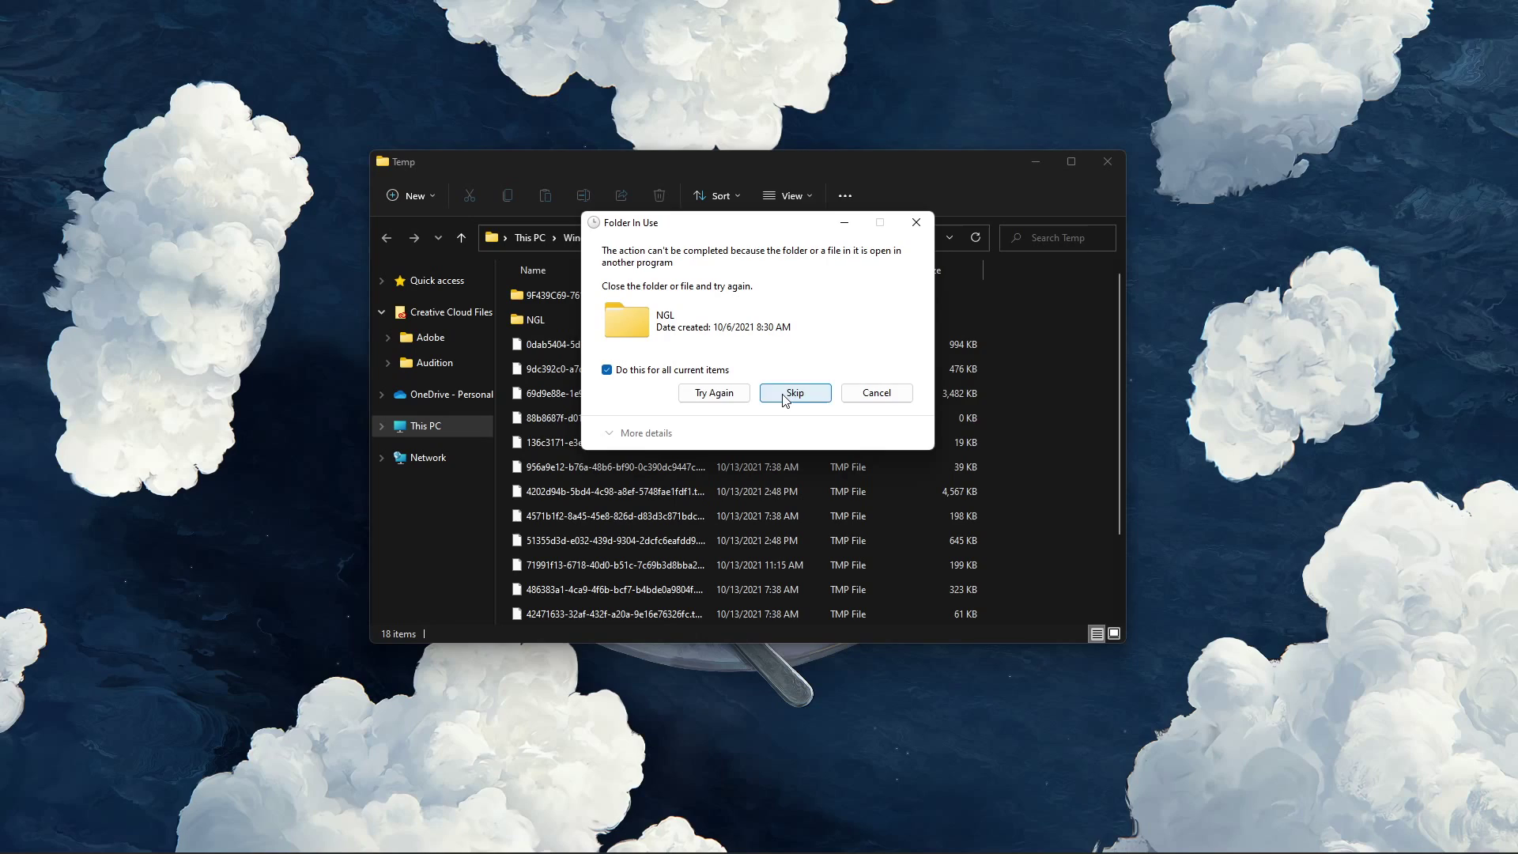
{"action": "left_click", "coordinate": [792, 393]}
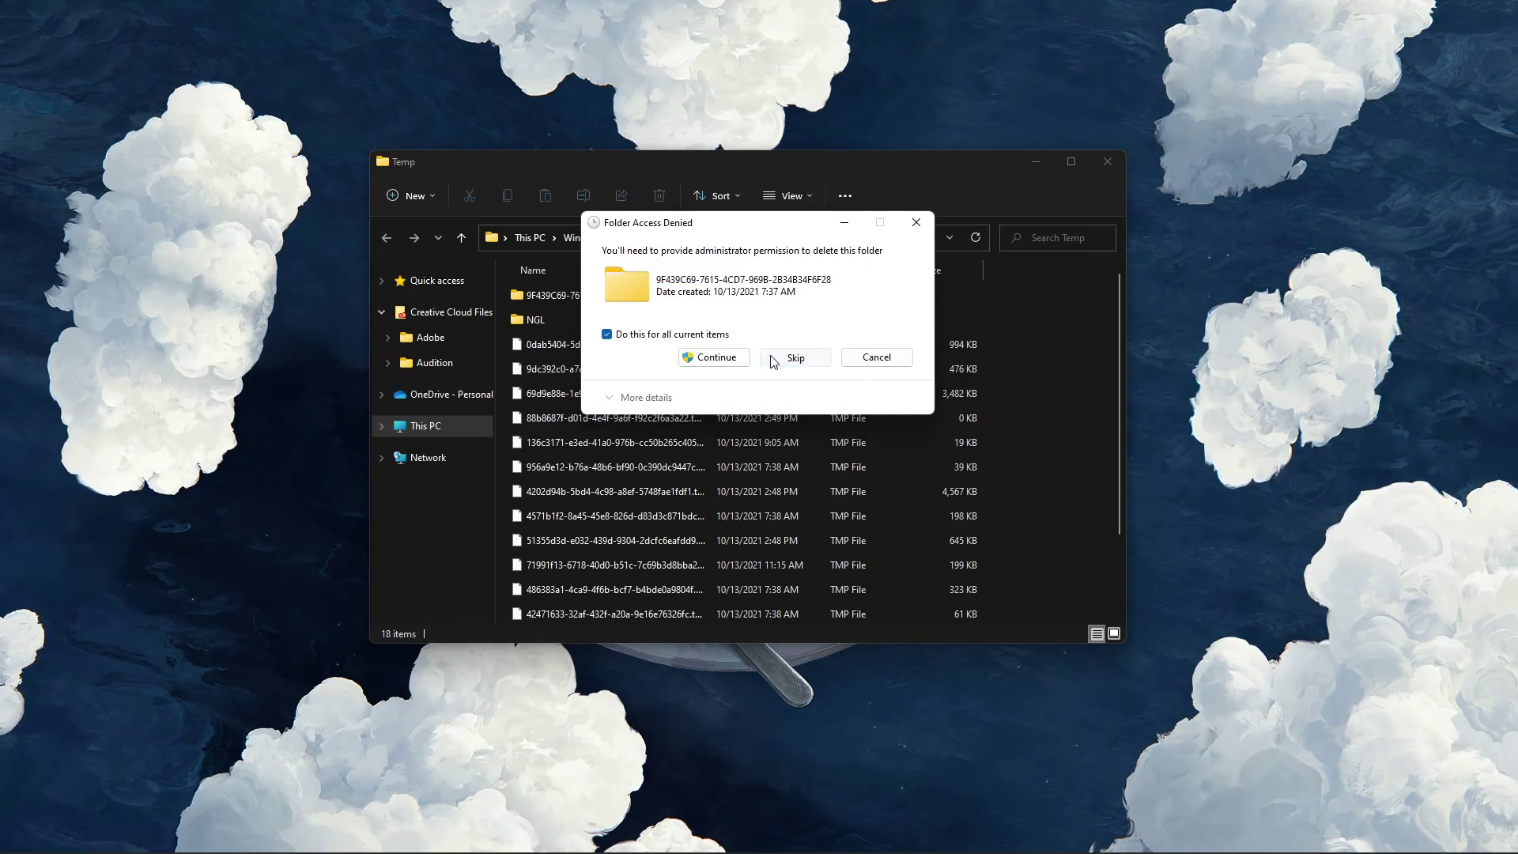
{"action": "left_click", "coordinate": [771, 356]}
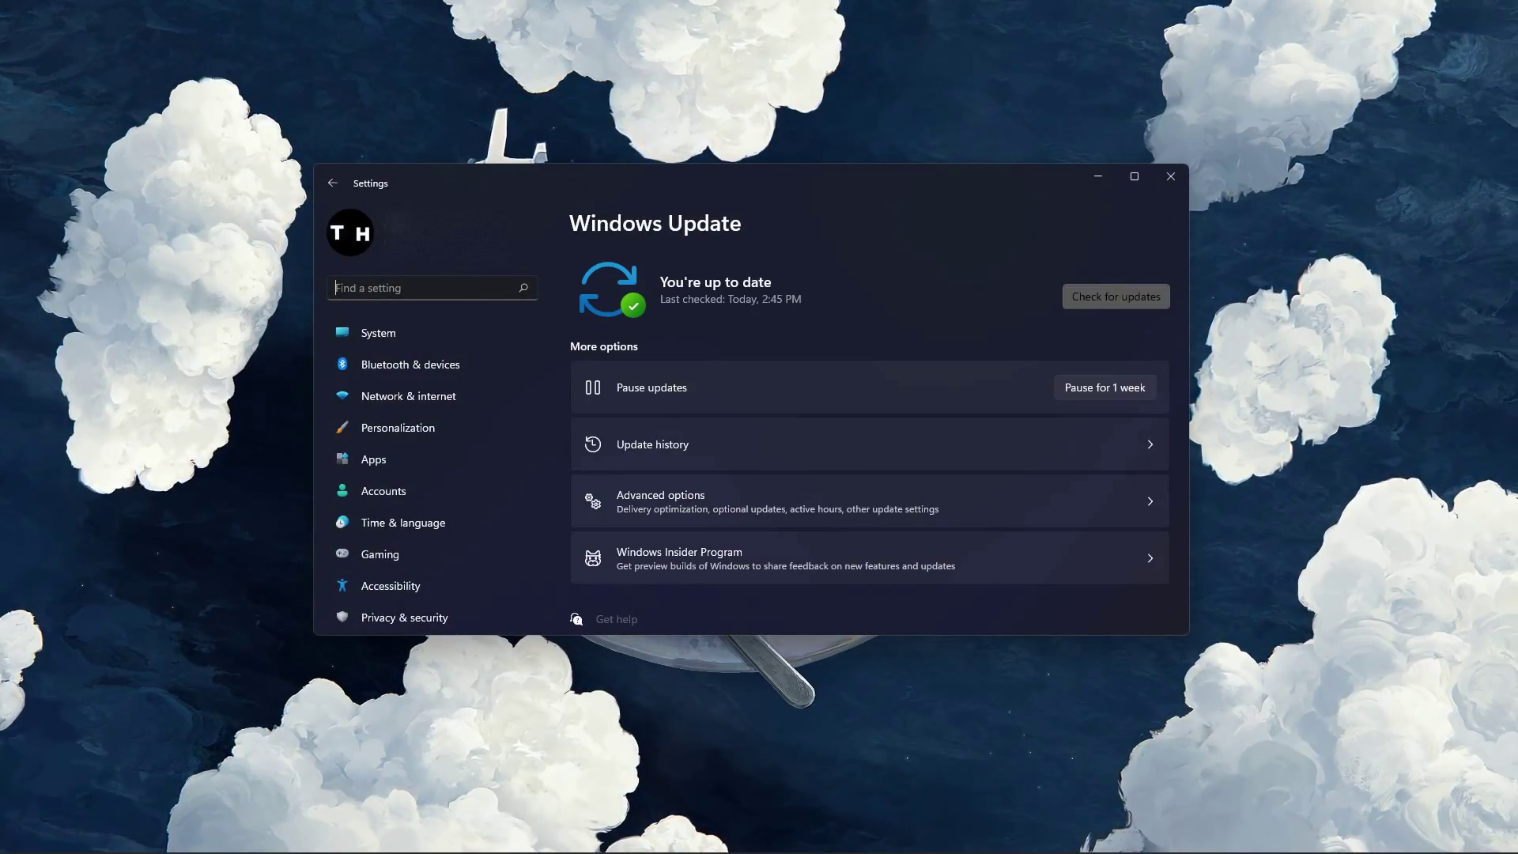
Start a check for new Windows updates in Settings
{"action": "left_click", "coordinate": [1137, 310]}
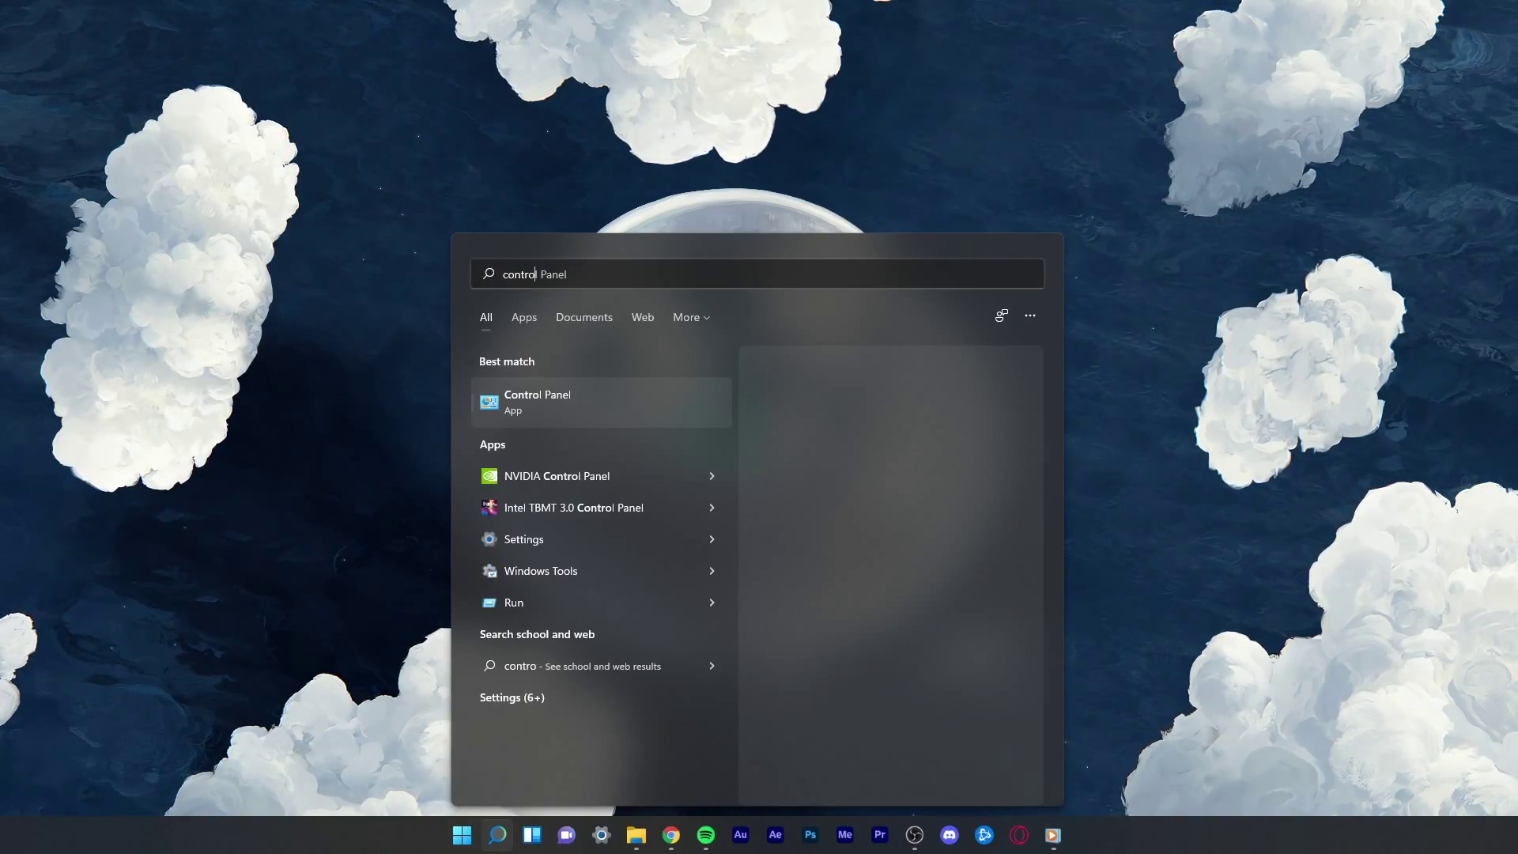
{"action": "type", "text": "l"}
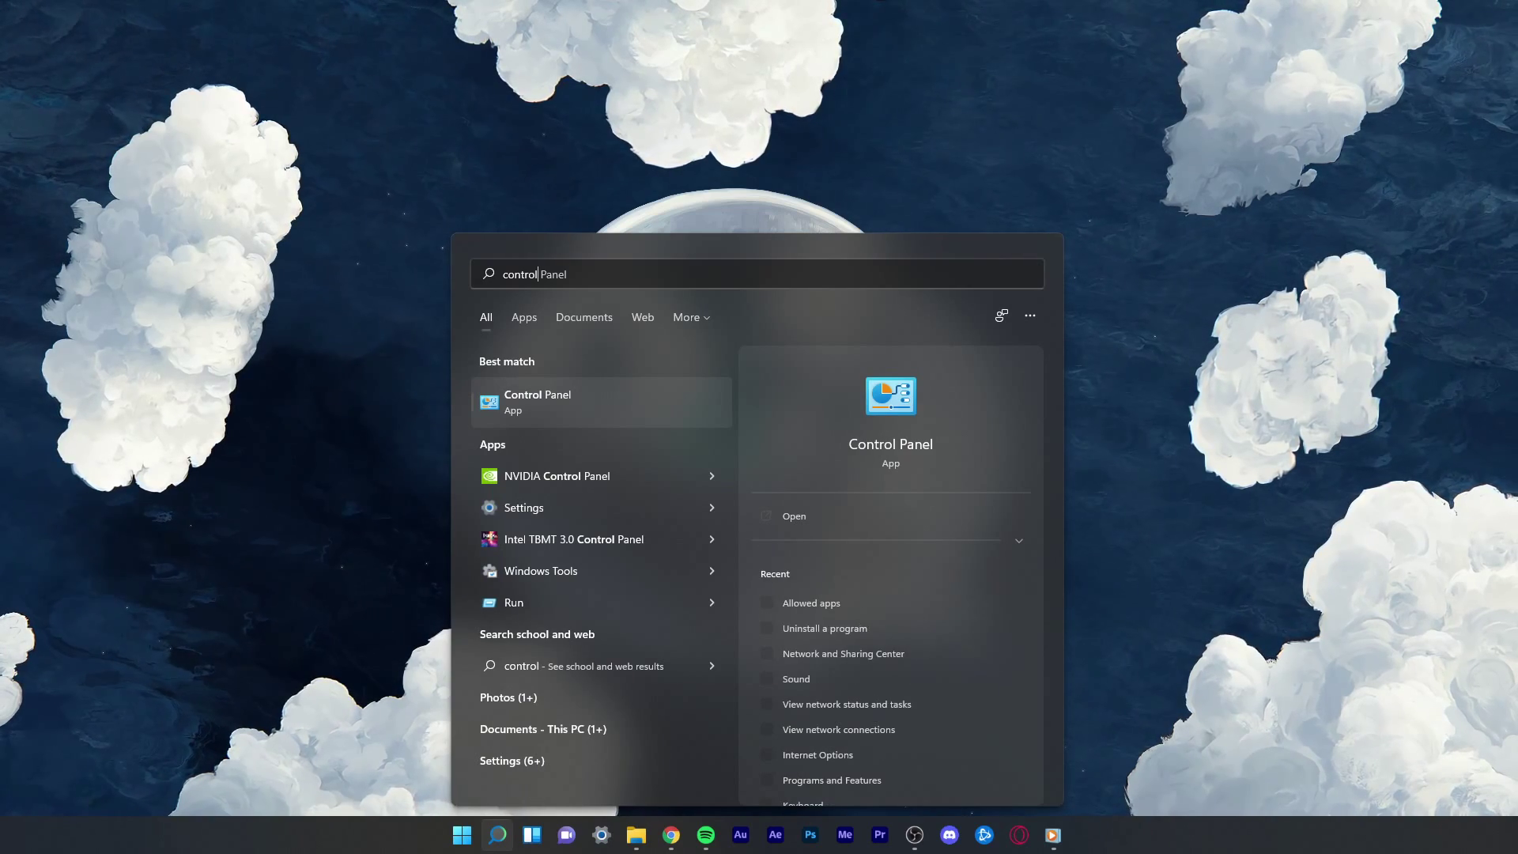
Launch Control Panel from the Start search result
{"action": "key", "text": "Return"}
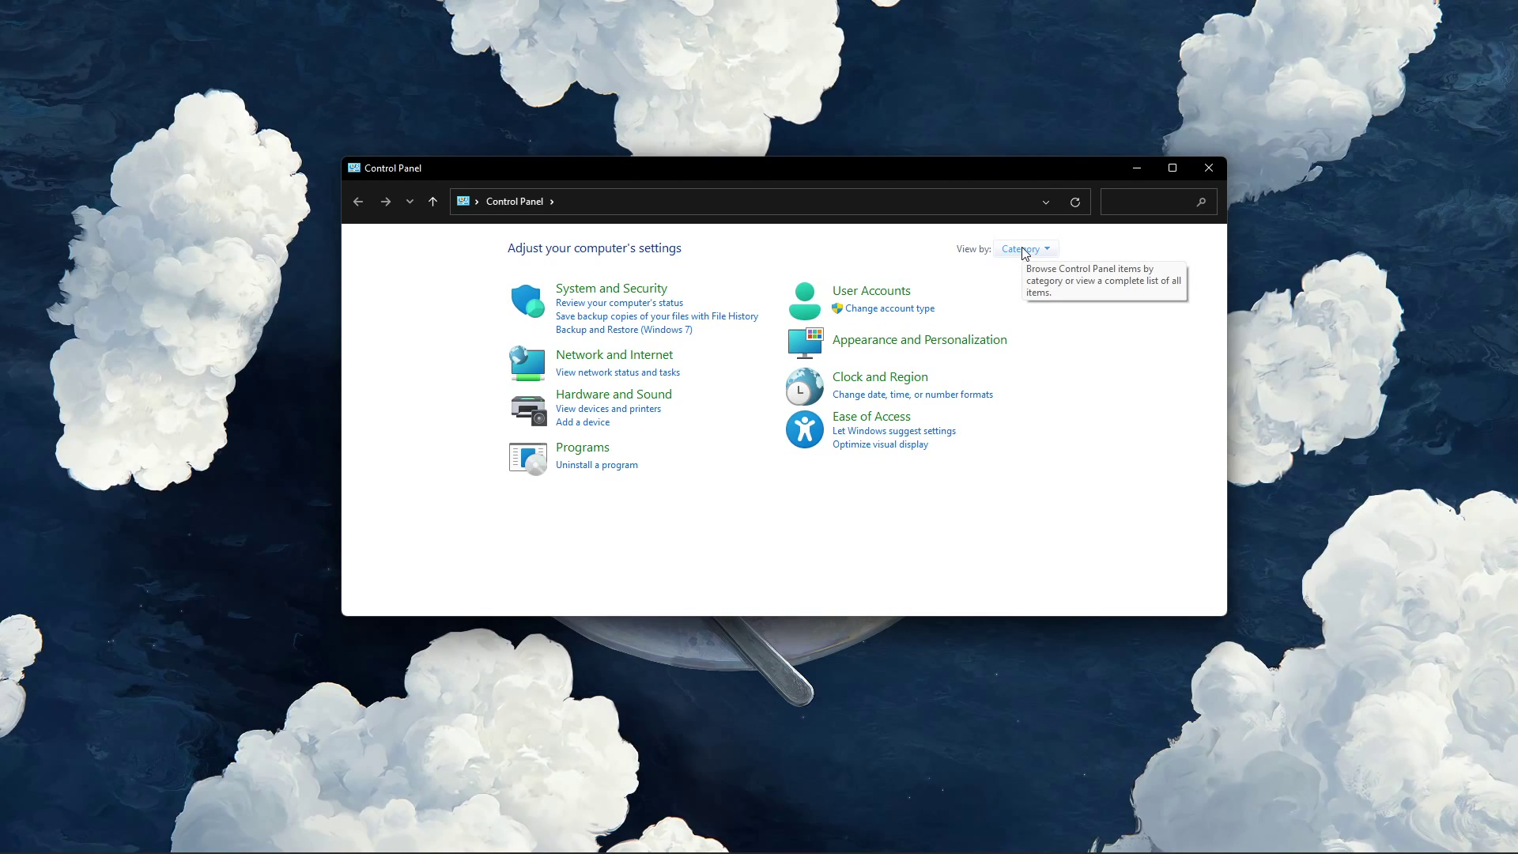
Locate Roblox Player in Programs and Features and uninstall it
{"action": "left_click", "coordinate": [581, 465]}
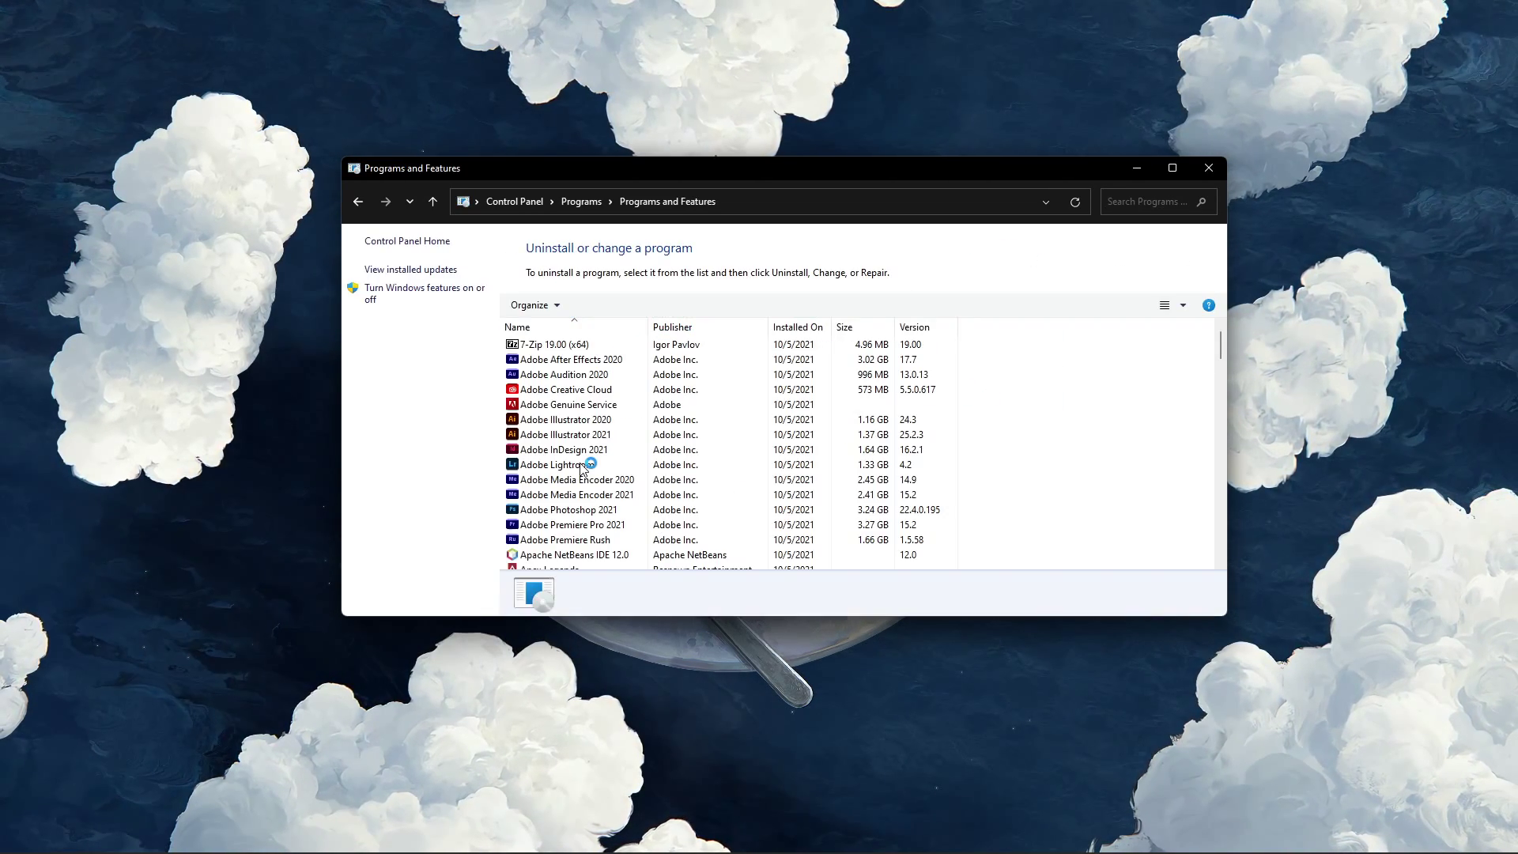
{"action": "left_click", "coordinate": [575, 391]}
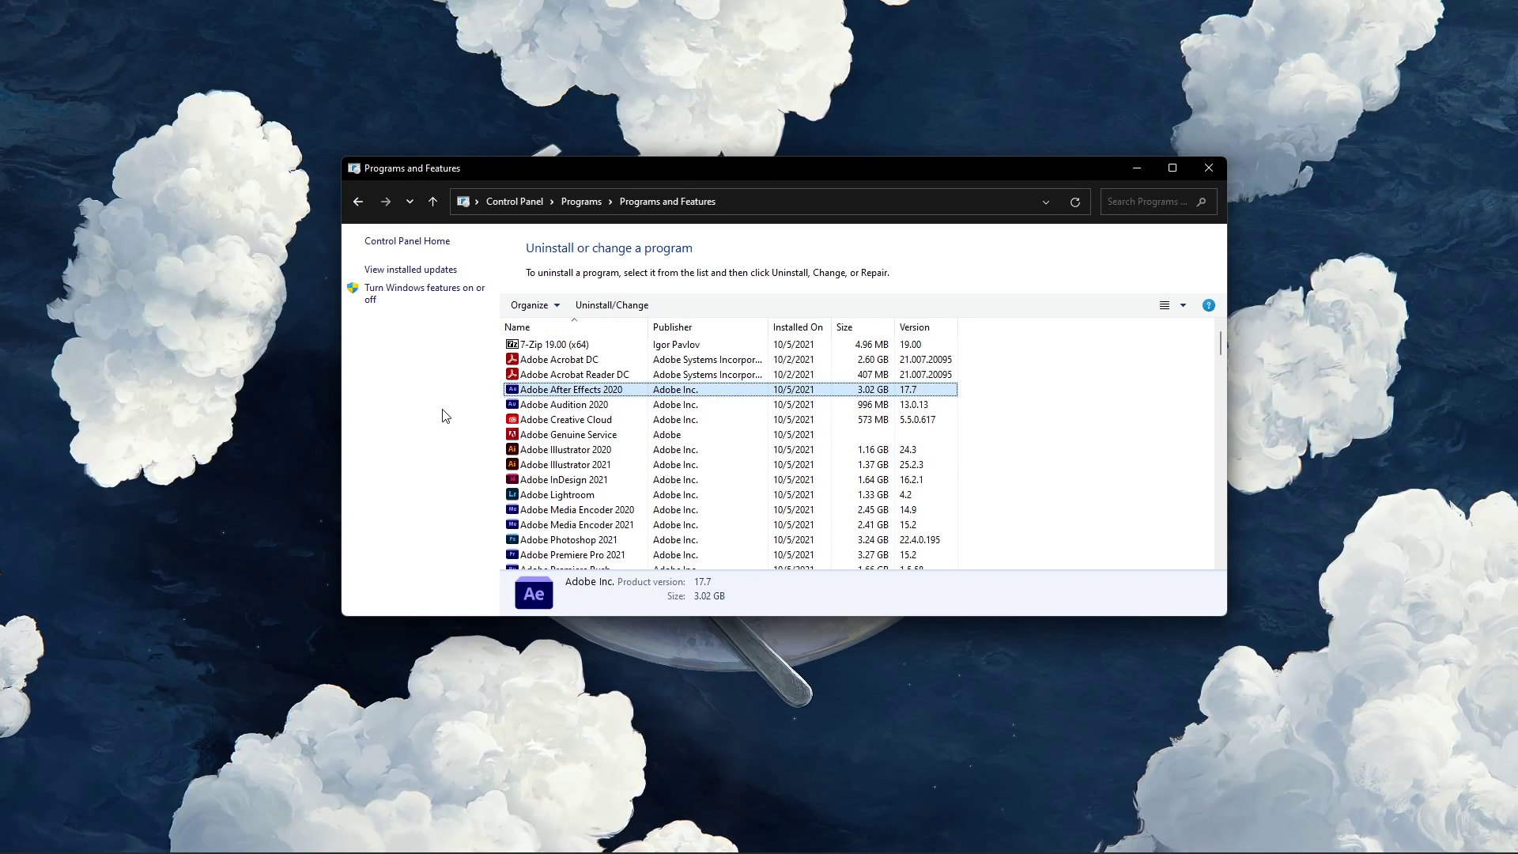
{"action": "type", "text": "roblox"}
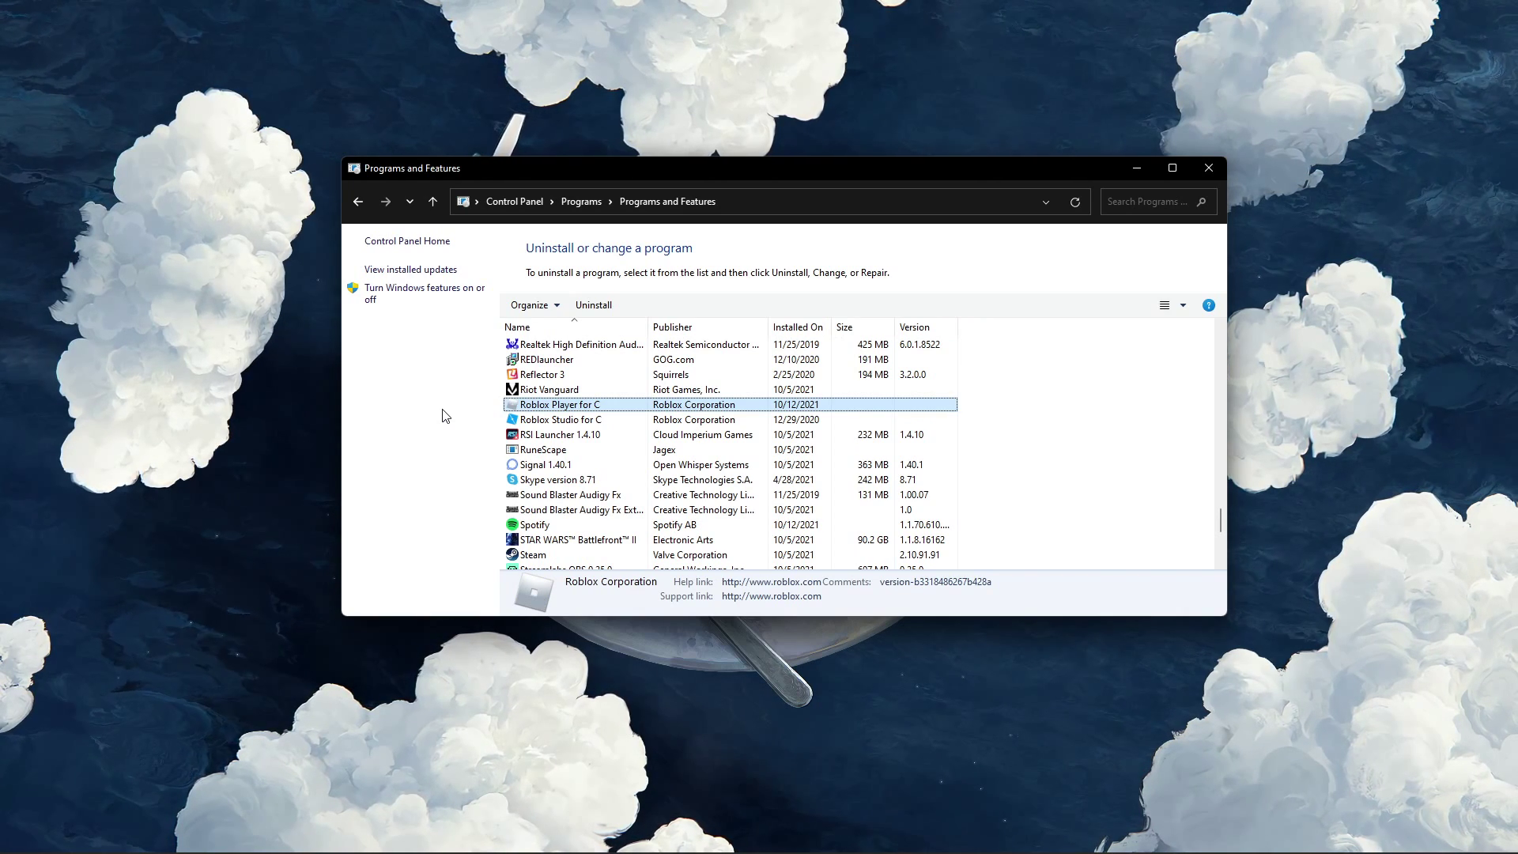
{"action": "right_click", "coordinate": [612, 411]}
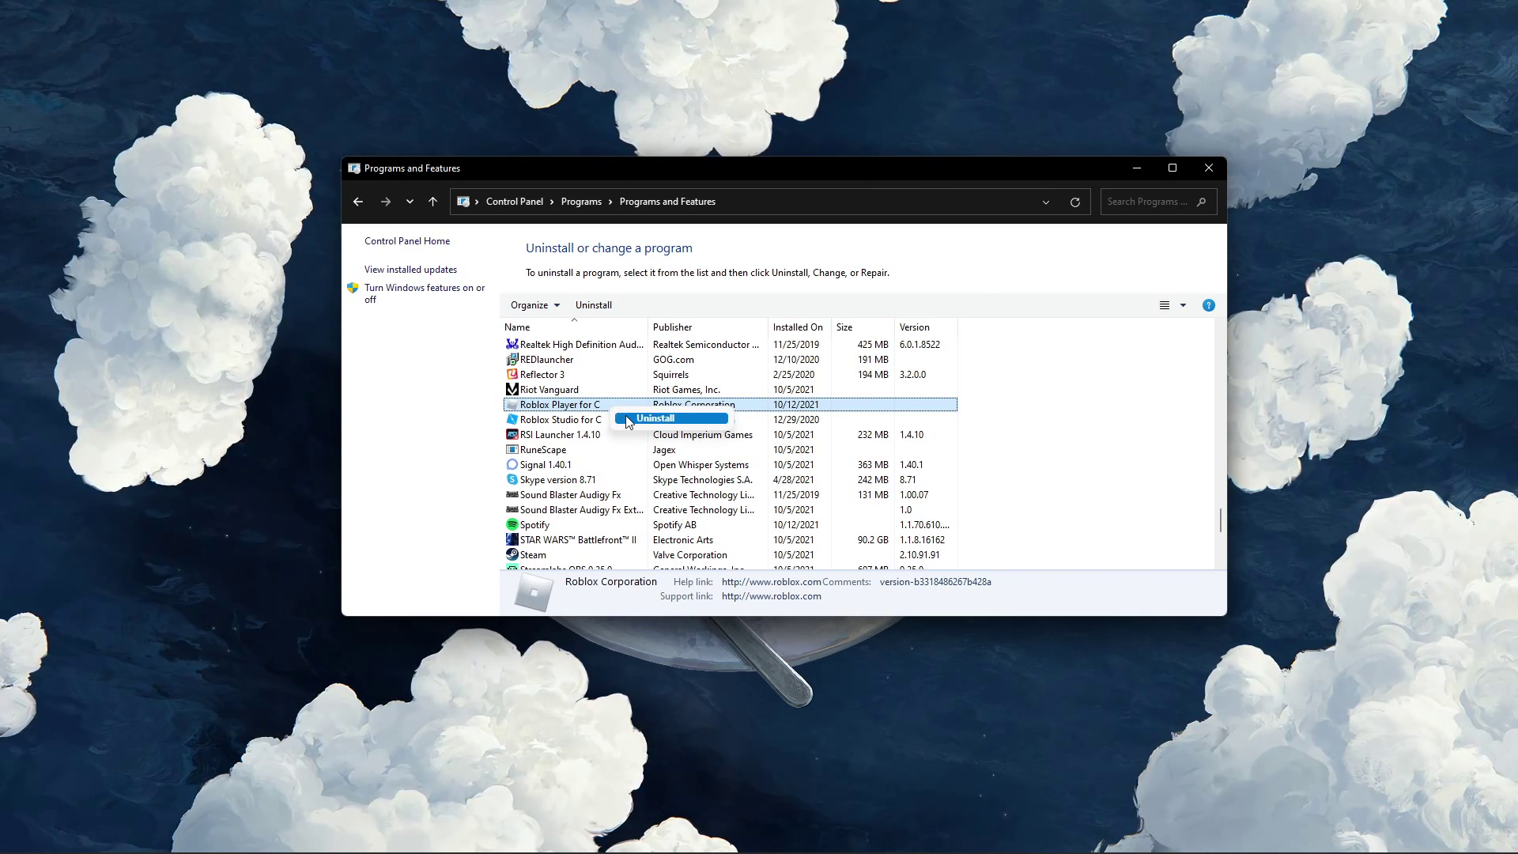
{"action": "left_click", "coordinate": [653, 419]}
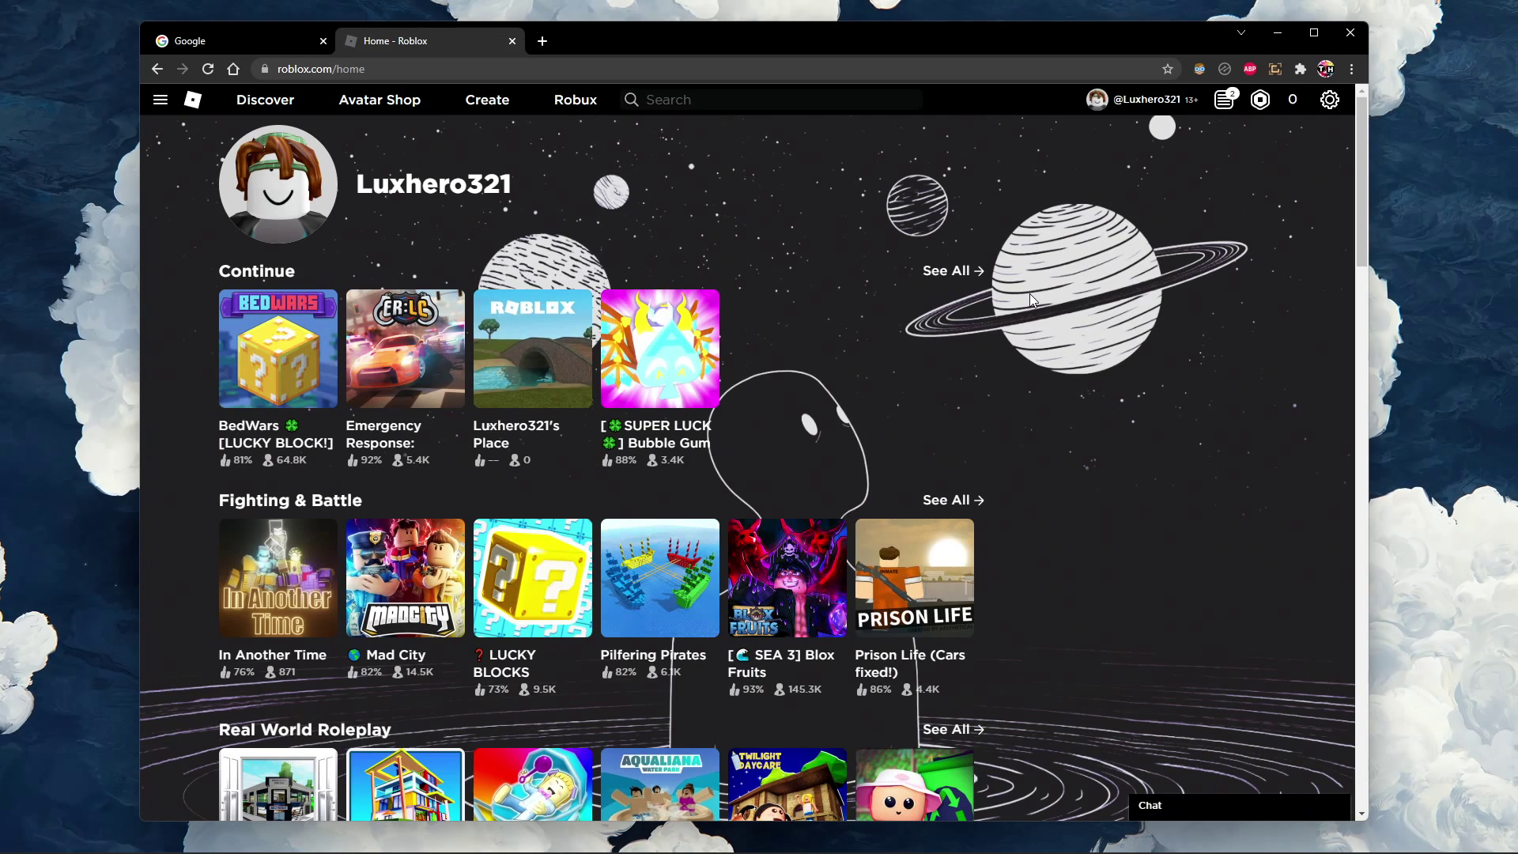
Minimise the Chrome window with the Roblox home page to show the desktop
{"action": "left_click", "coordinate": [1276, 32]}
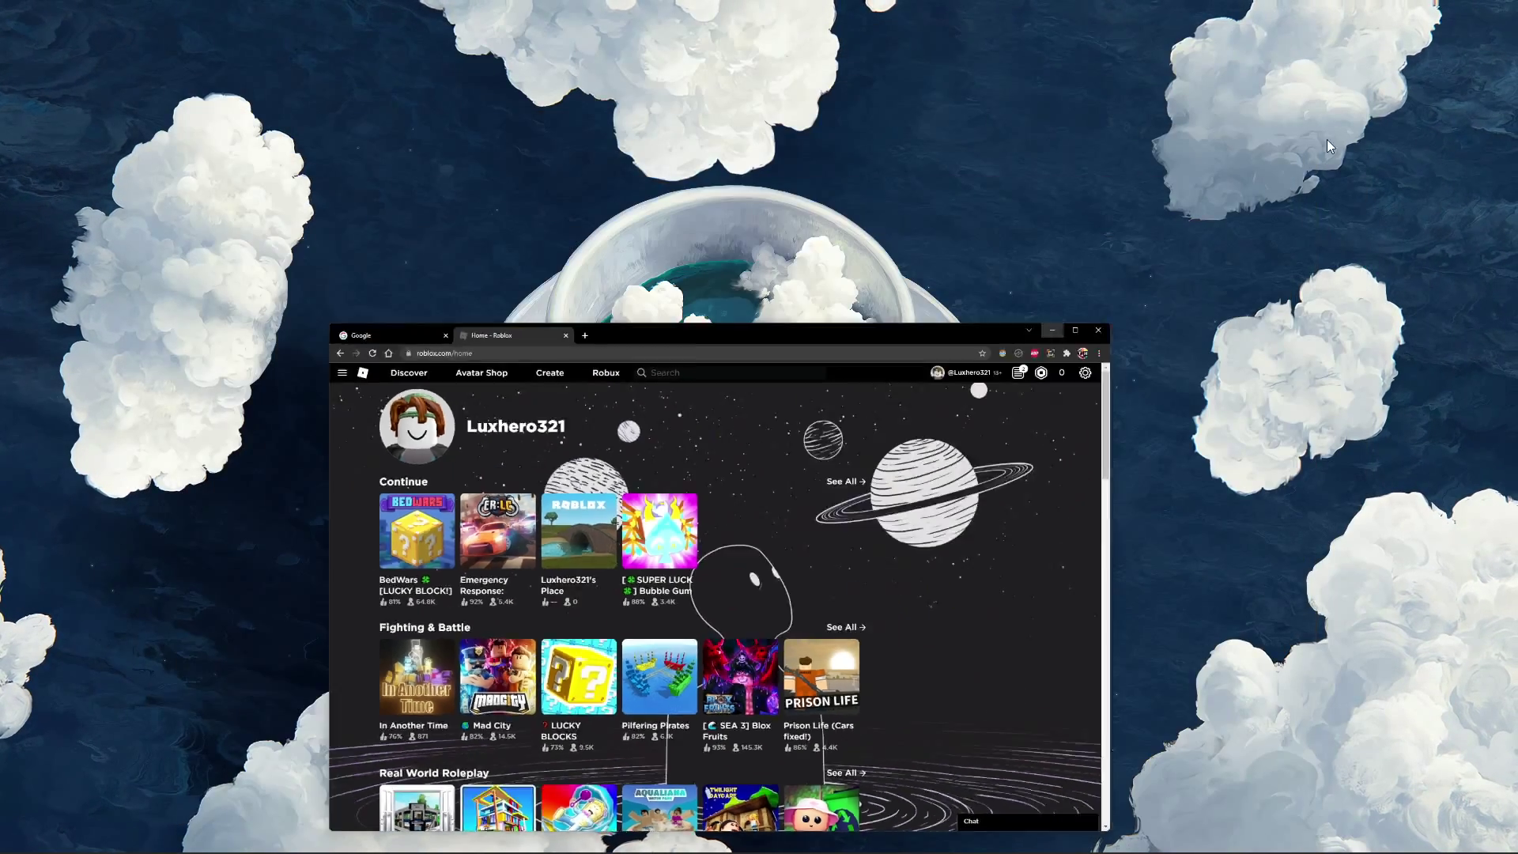